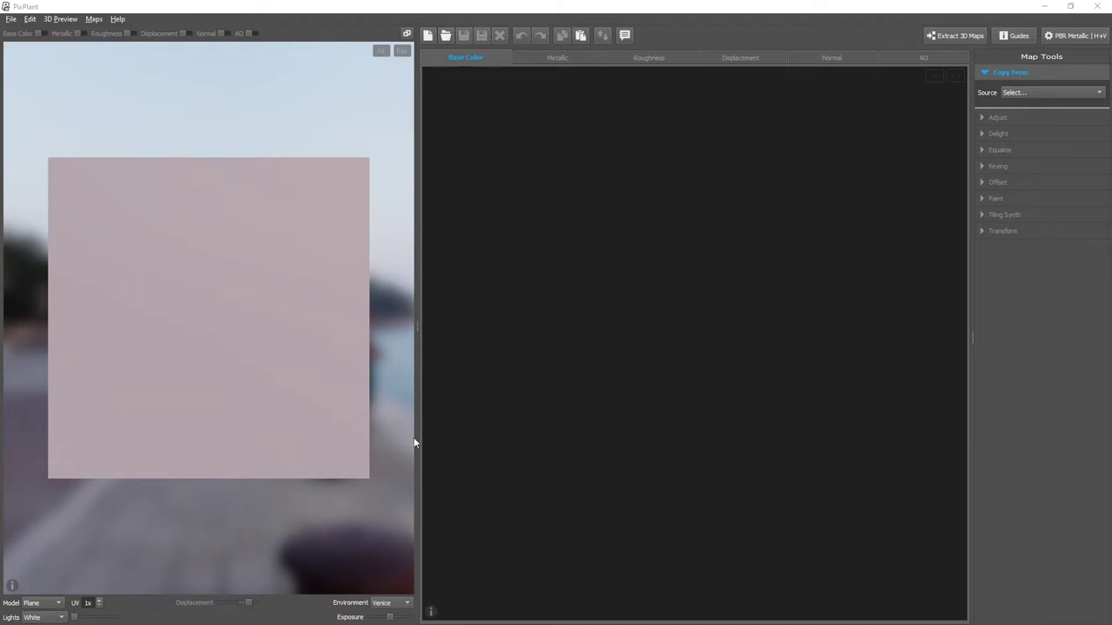
Load the white textured photo as the Base Color map and repeat it 2x on the preview plane.
drag(1104, 286, 672, 333)
click(100, 602)
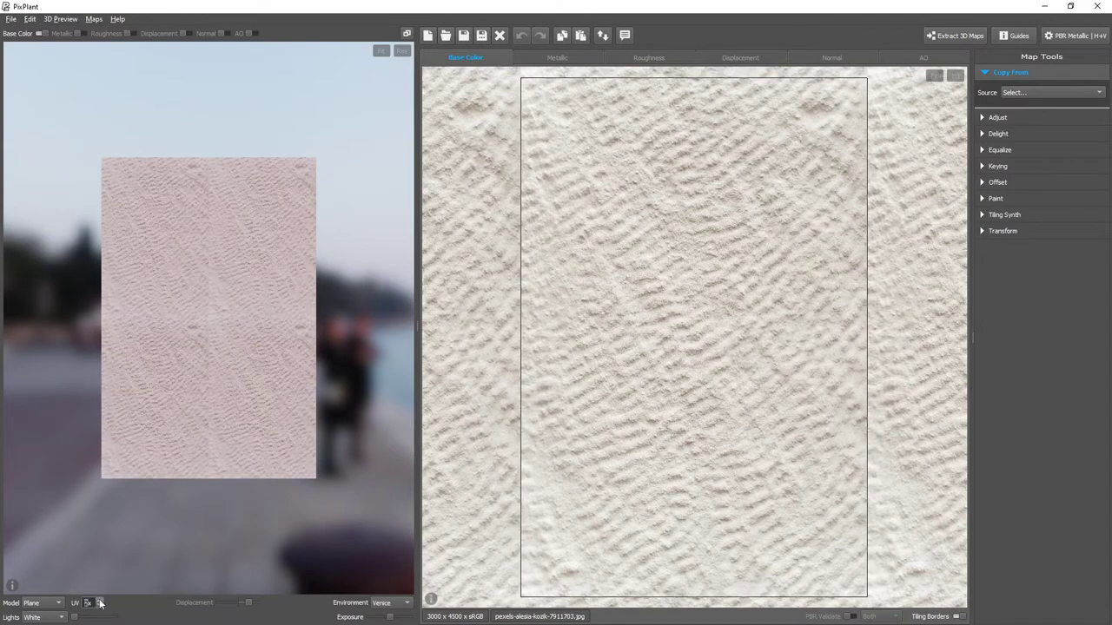
scroll(238, 463, up, 2)
scroll(238, 464, up, 3)
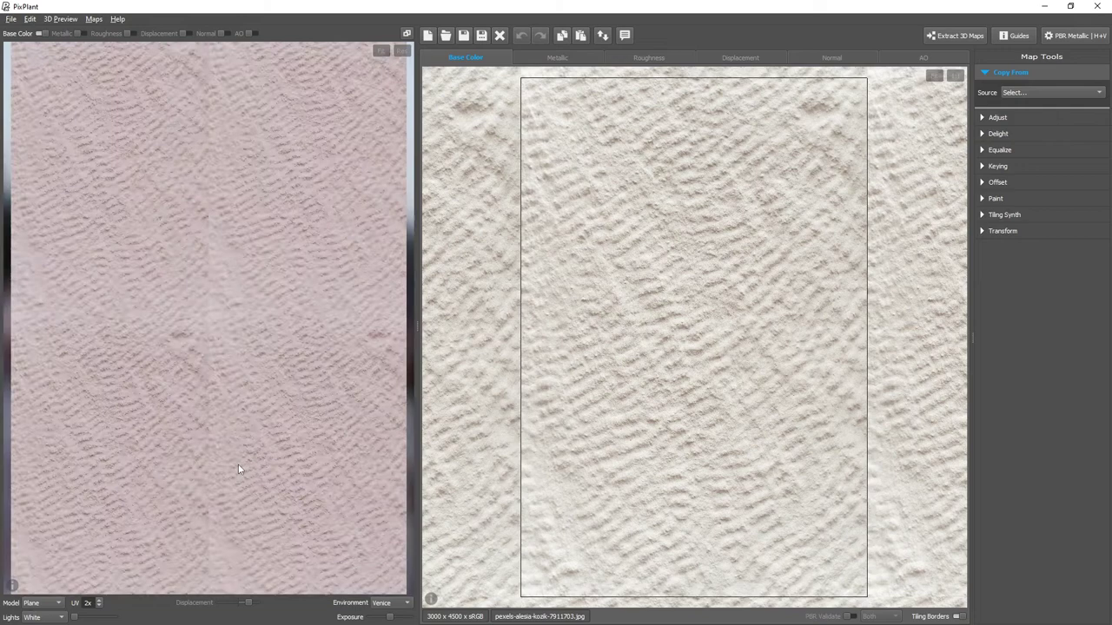
scroll(238, 465, up, 2)
scroll(238, 465, up, 2)
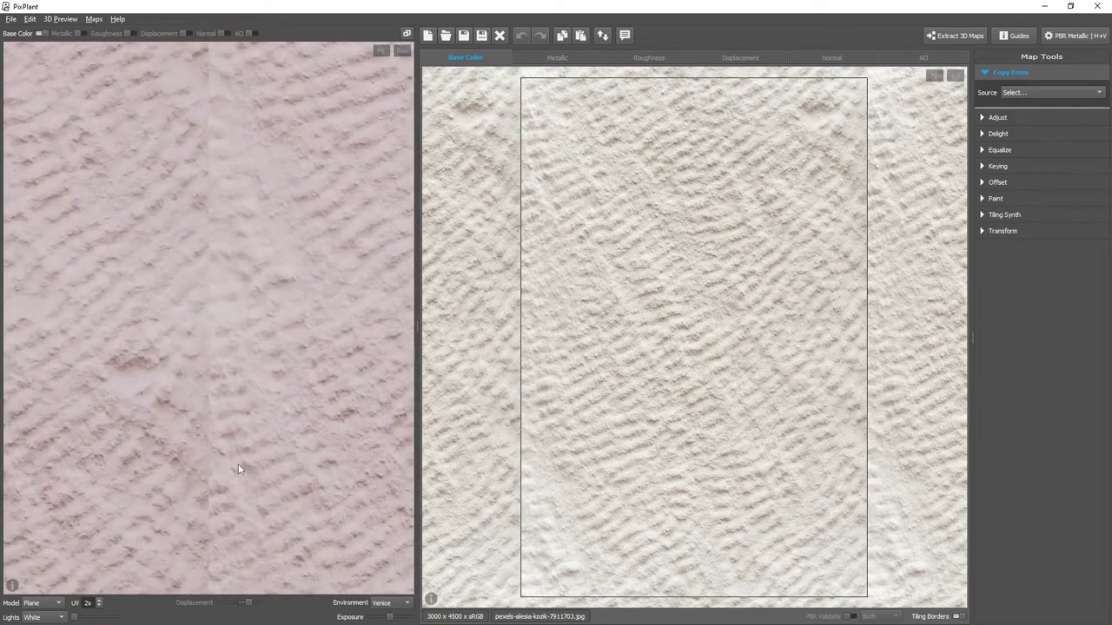
scroll(239, 469, down, 2)
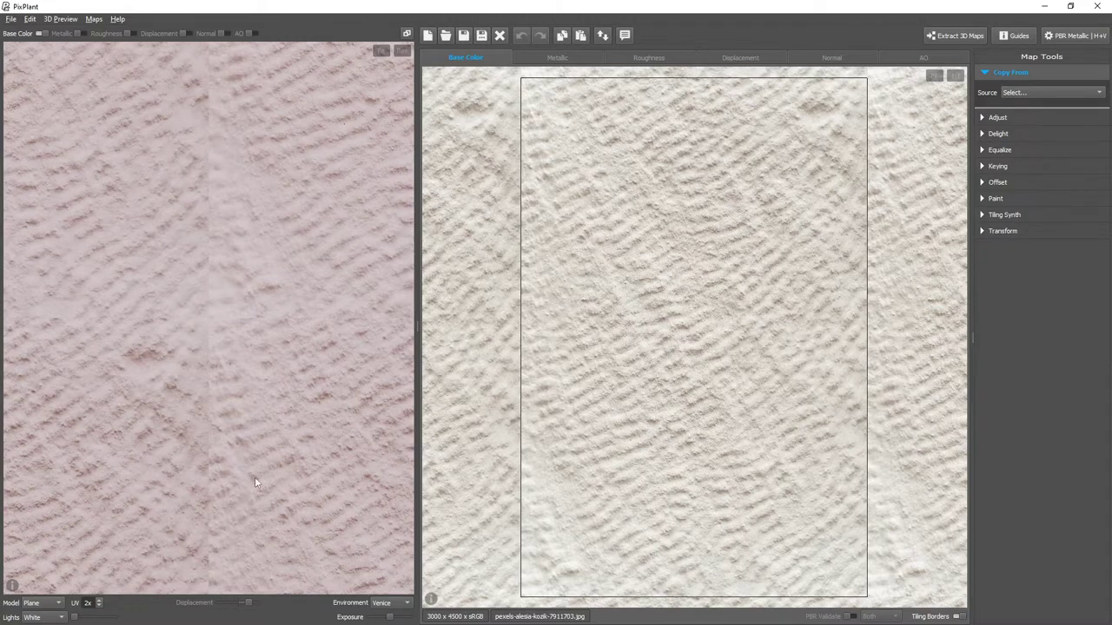
scroll(254, 482, up, 1)
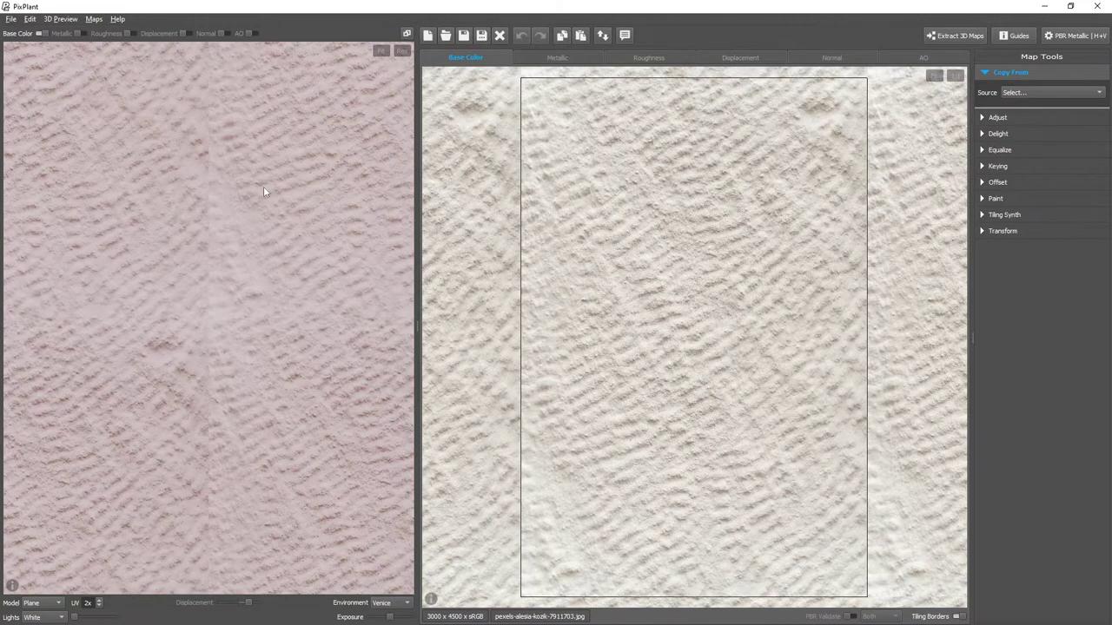
scroll(274, 241, down, 3)
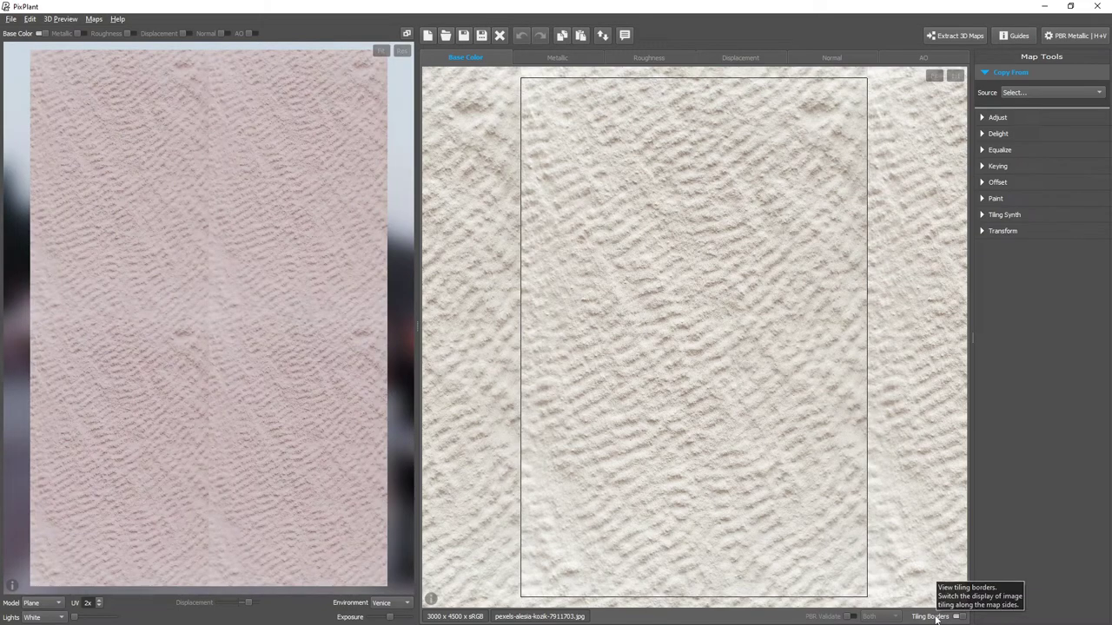
Toggle Tiling Borders off and back on to expose the seams.
click(936, 618)
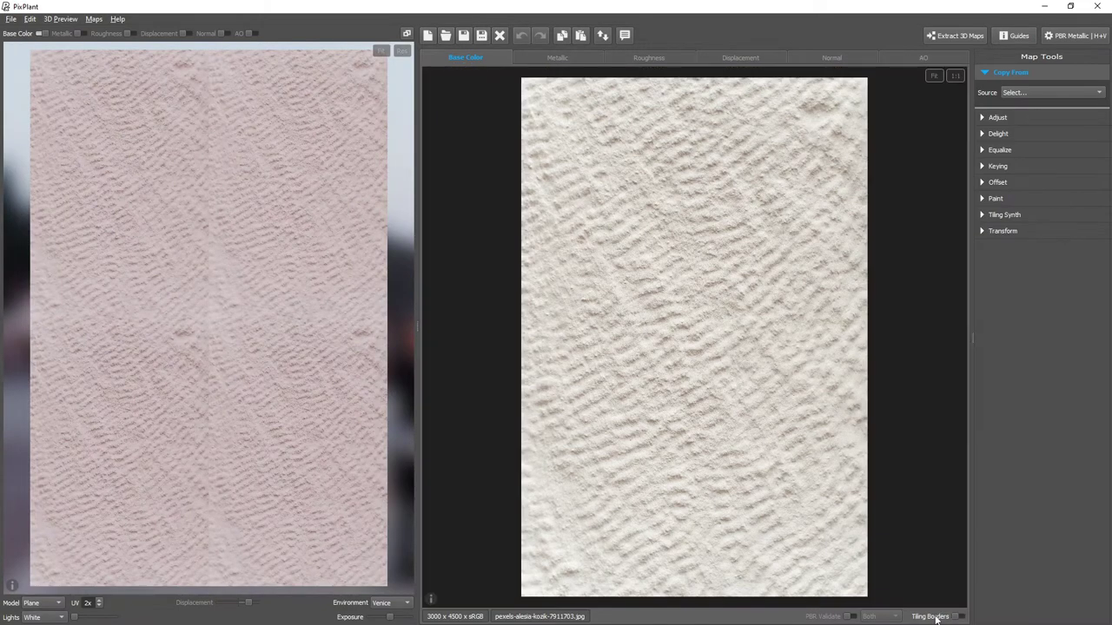
click(936, 619)
scroll(893, 512, down, 1)
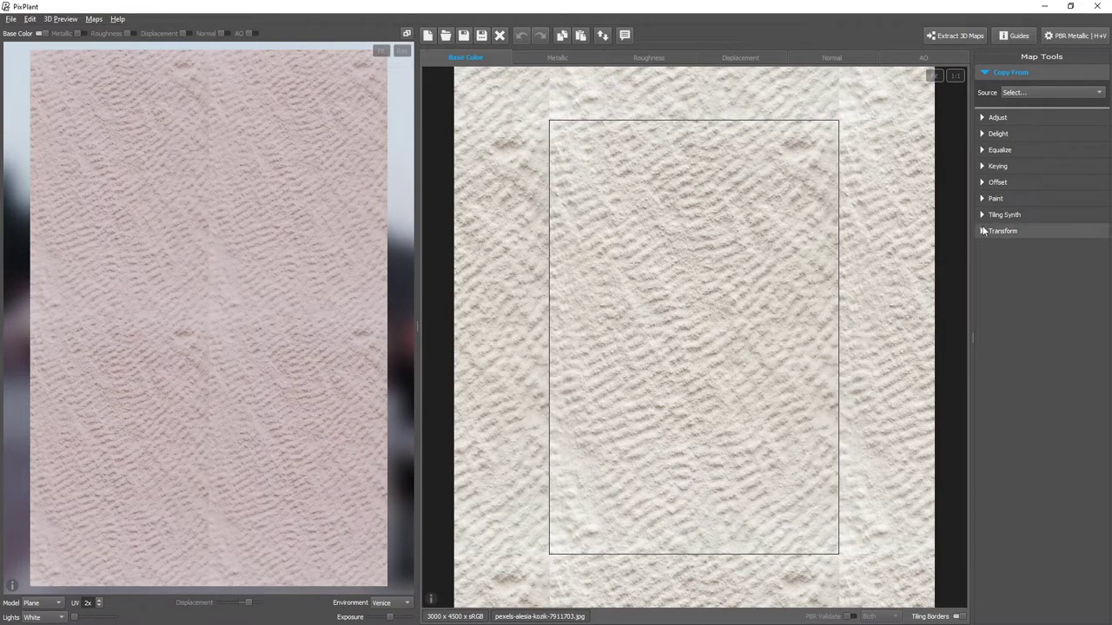
Seed Tiling Synth from the current map's tall left-edge strip; confirm horizontal + vertical tiling in Global Settings.
click(1060, 212)
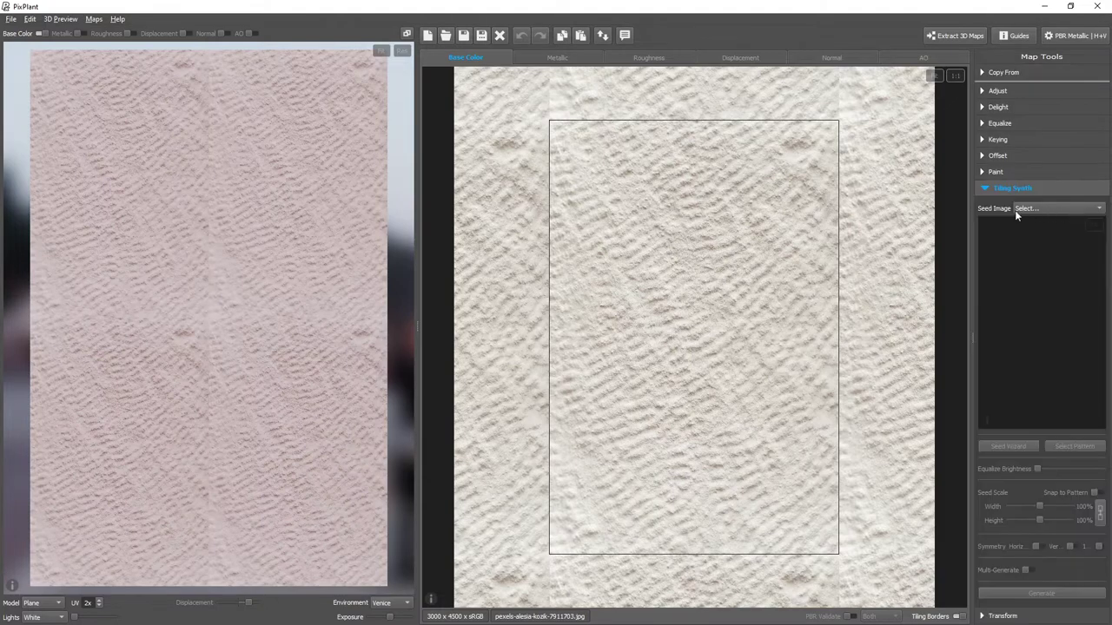
click(1081, 212)
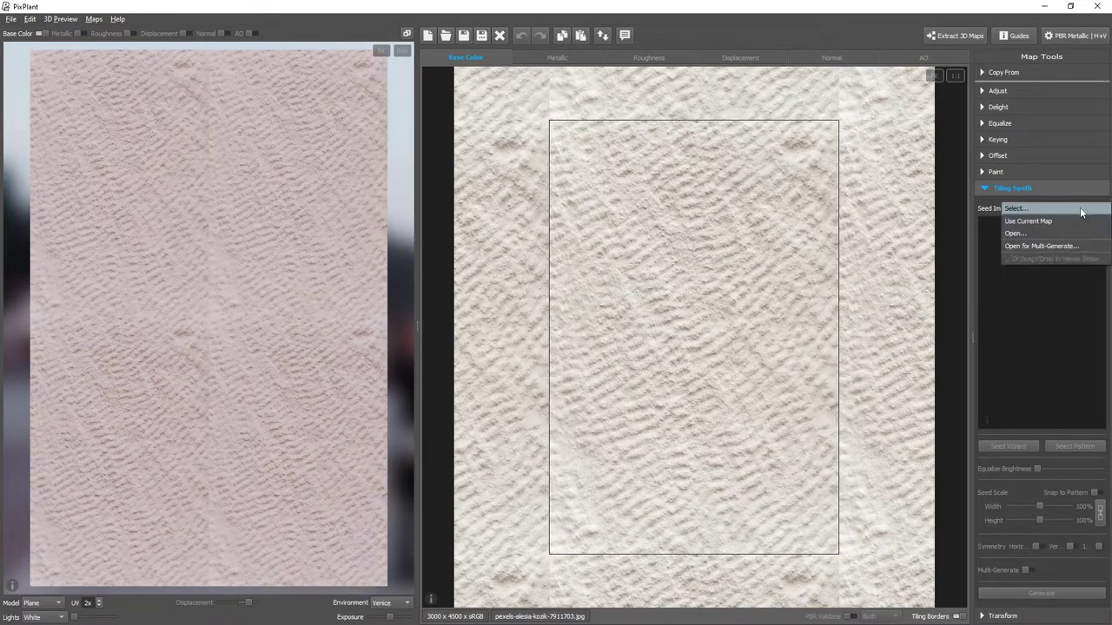
click(1038, 220)
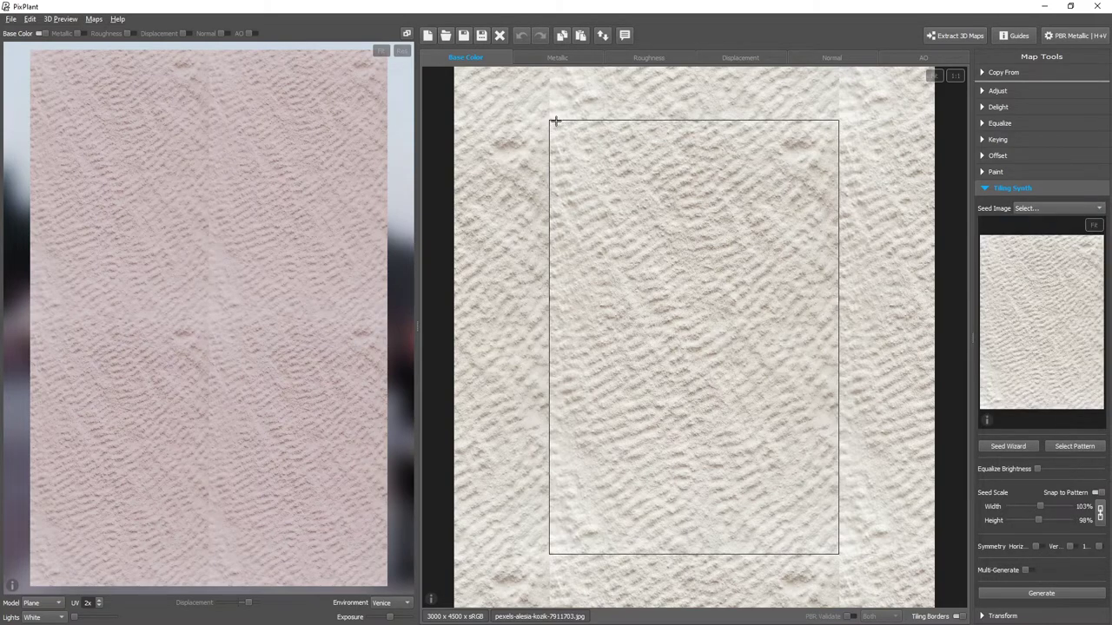
drag(550, 122, 599, 571)
click(1090, 38)
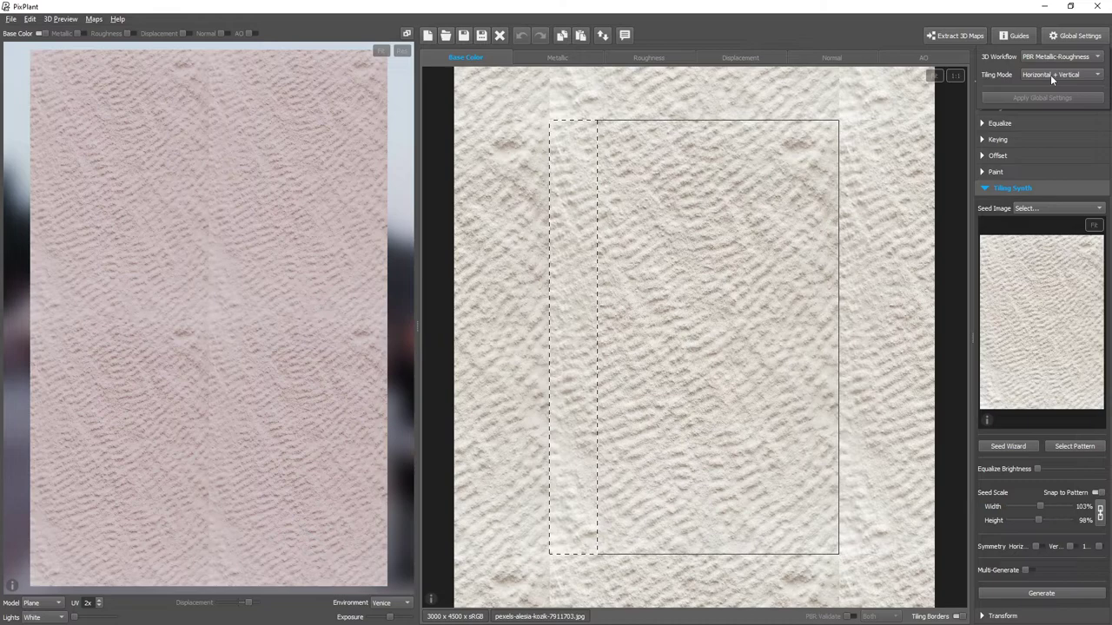
click(816, 23)
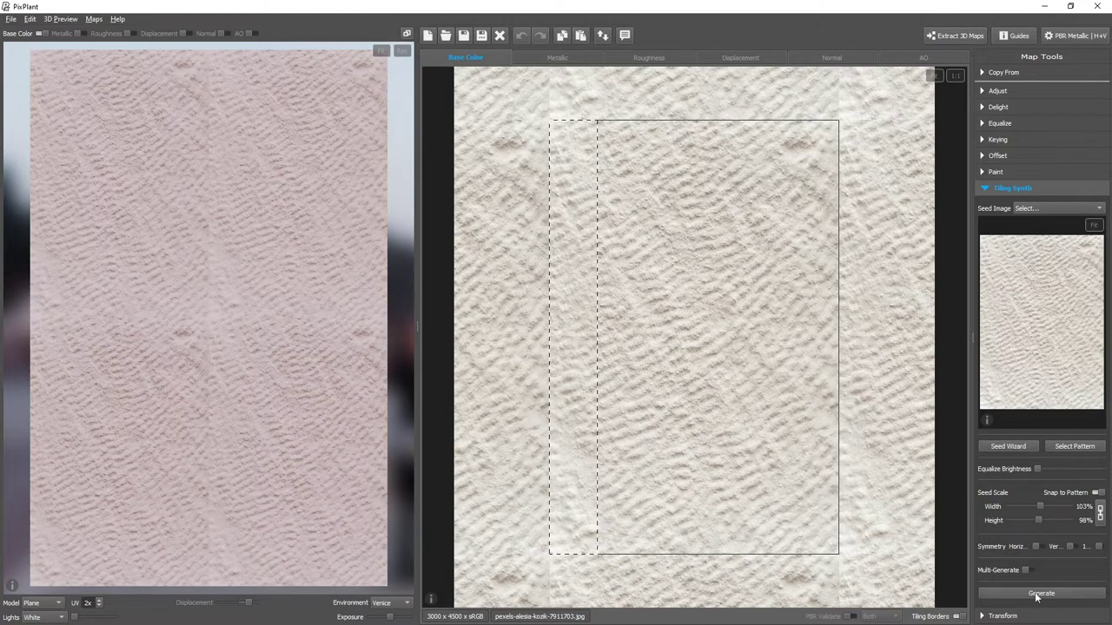
Generate a seamless tile from the left-strip seed area, twice.
click(1066, 597)
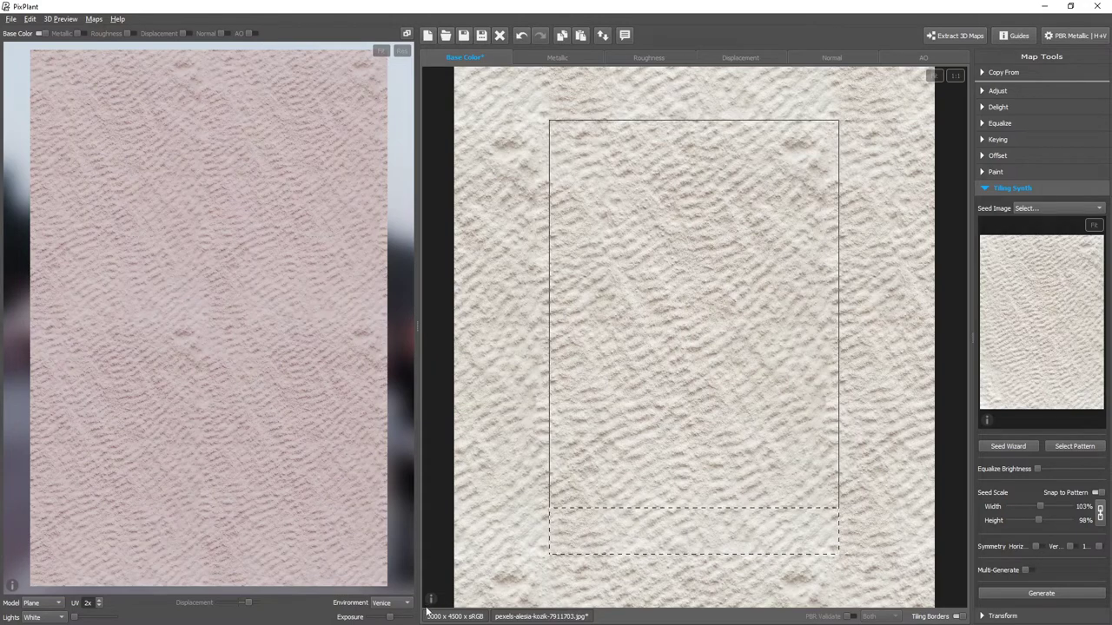
click(1067, 594)
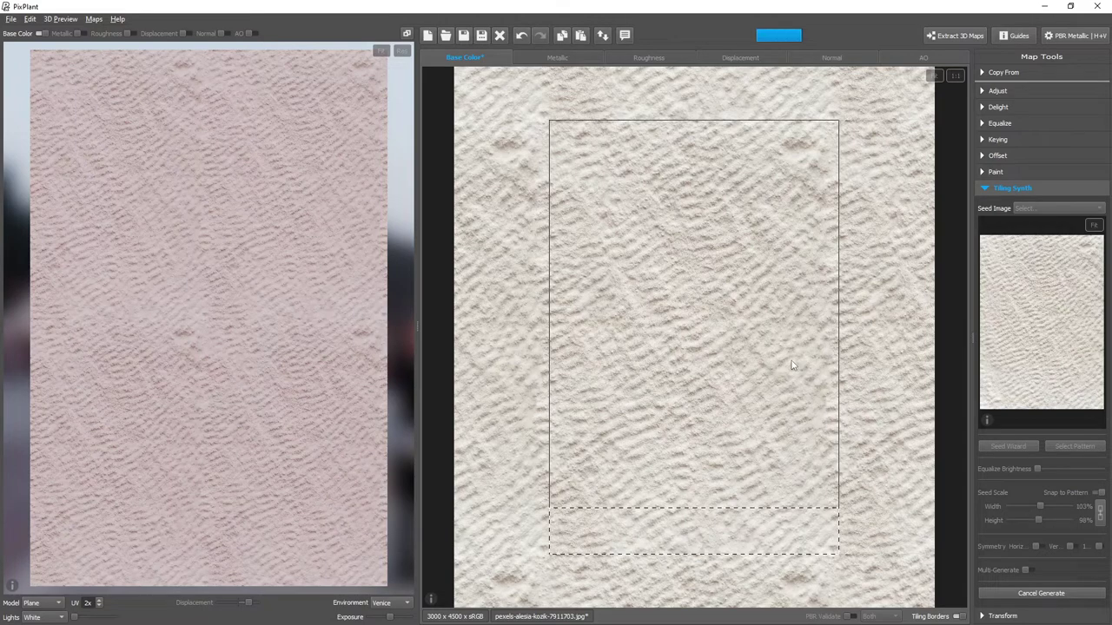
scroll(215, 341, up, 5)
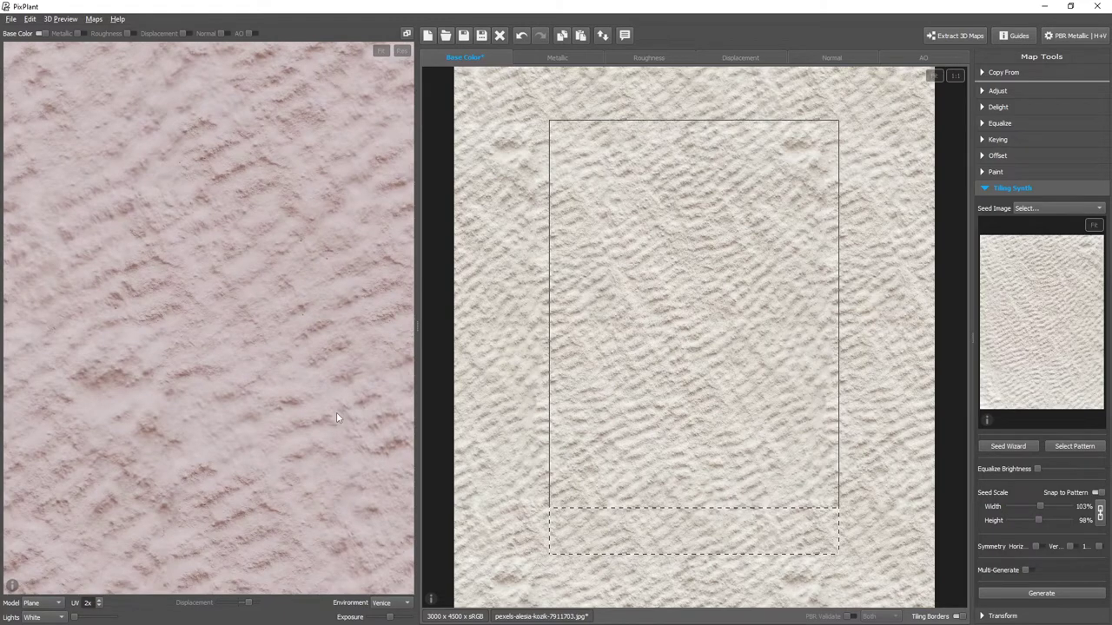
scroll(337, 415, down, 5)
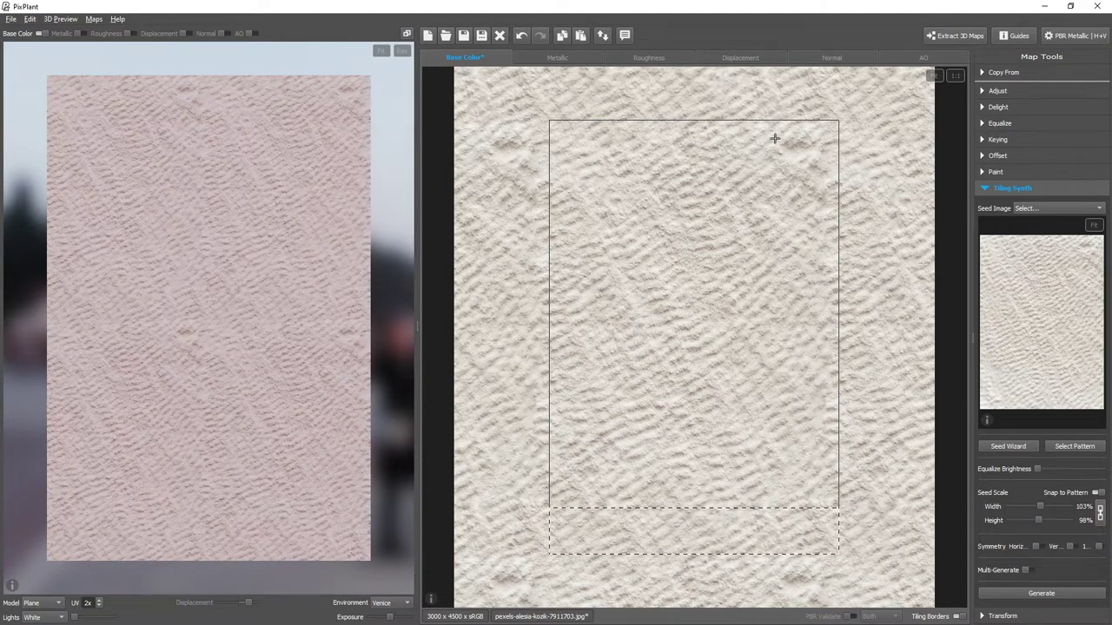
Regenerate the tile from a small seed patch near the upper right, then drag in the orange knit photo.
drag(774, 139, 827, 171)
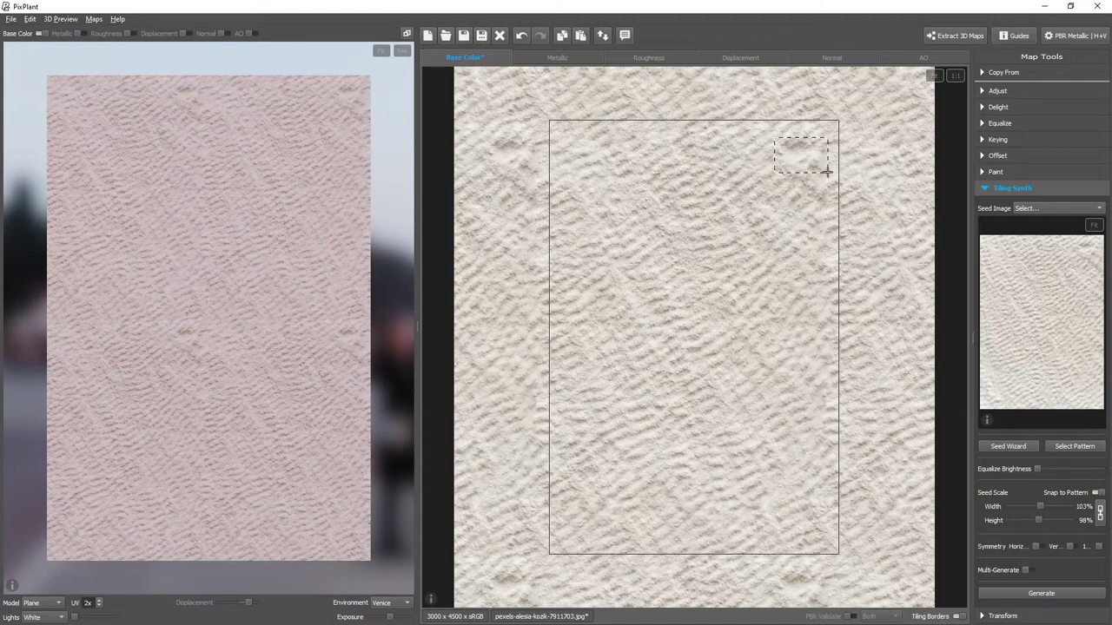
click(1069, 596)
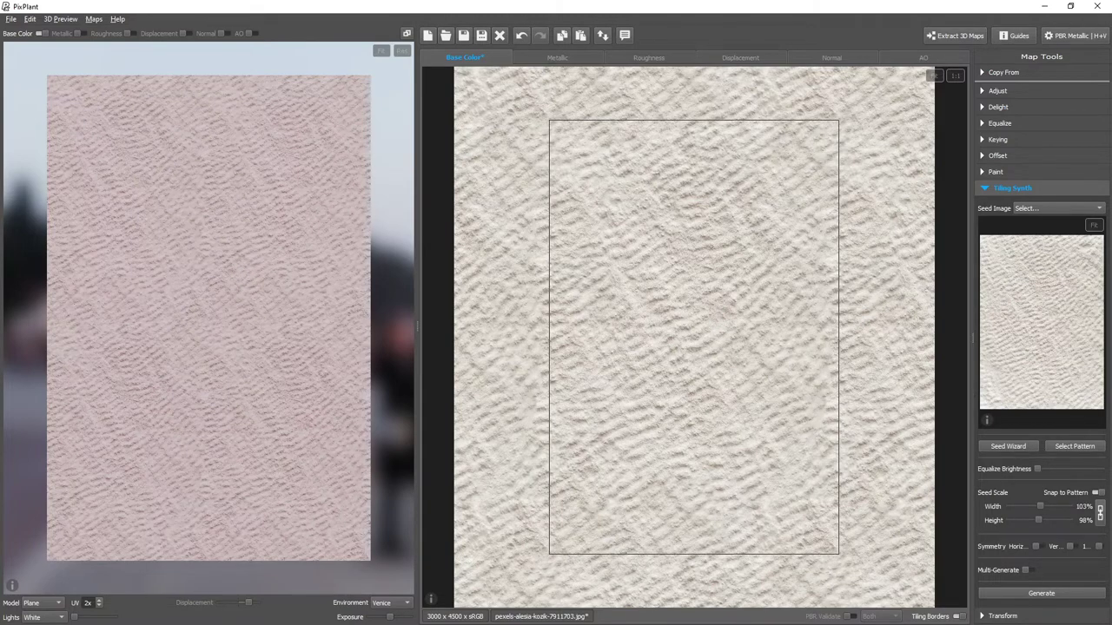
drag(1111, 278, 669, 325)
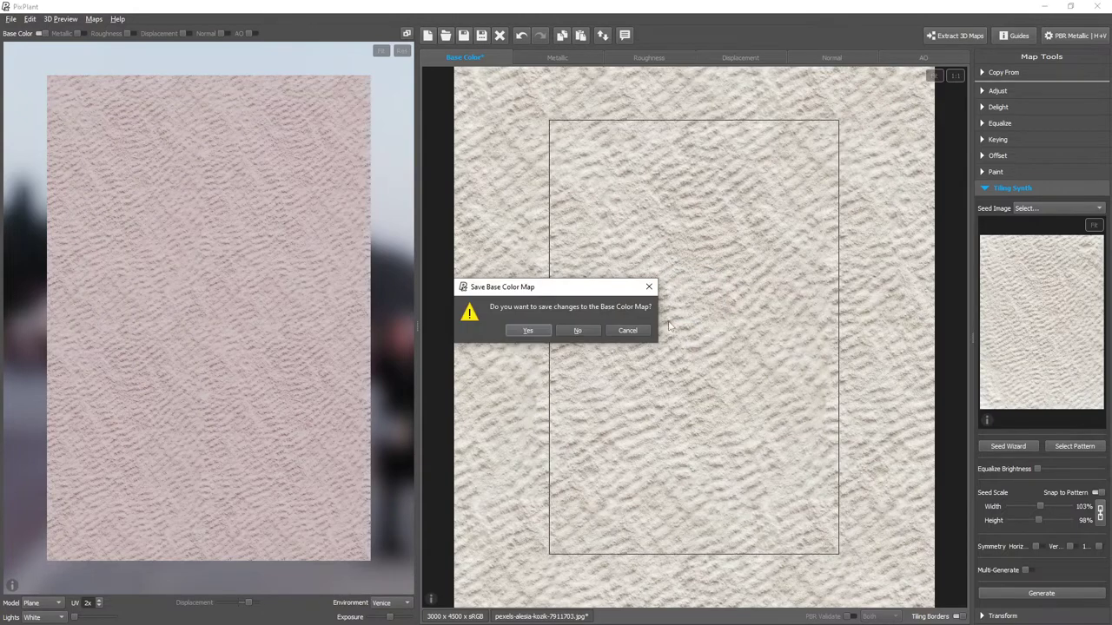
Decline saving the sand map so the orange knit photo loads, then zoom to inspect it.
click(591, 330)
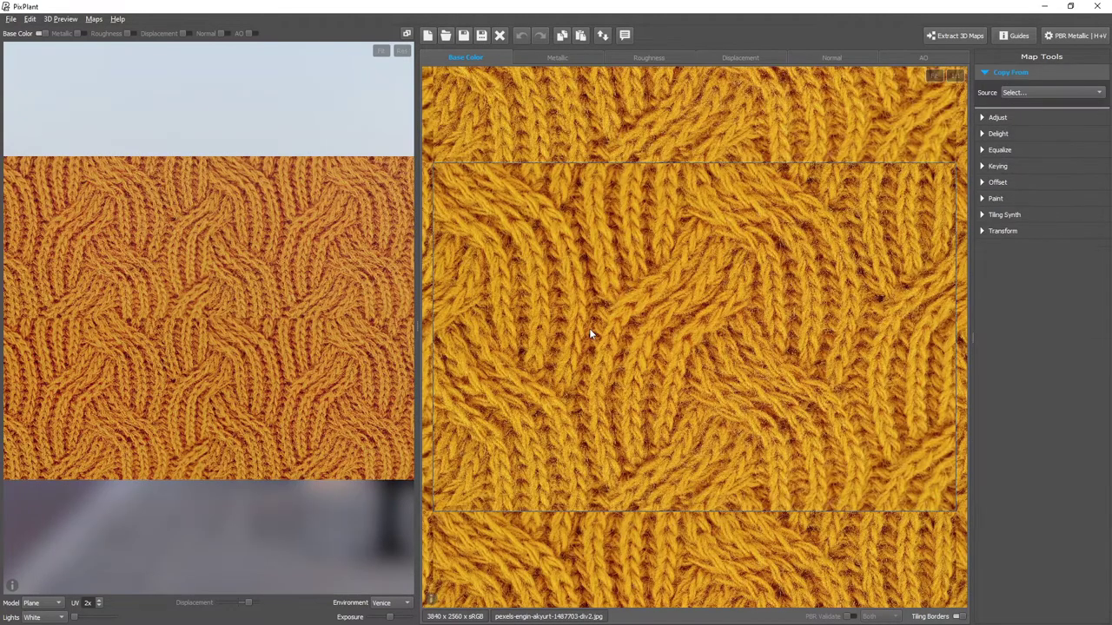
scroll(195, 323, up, 6)
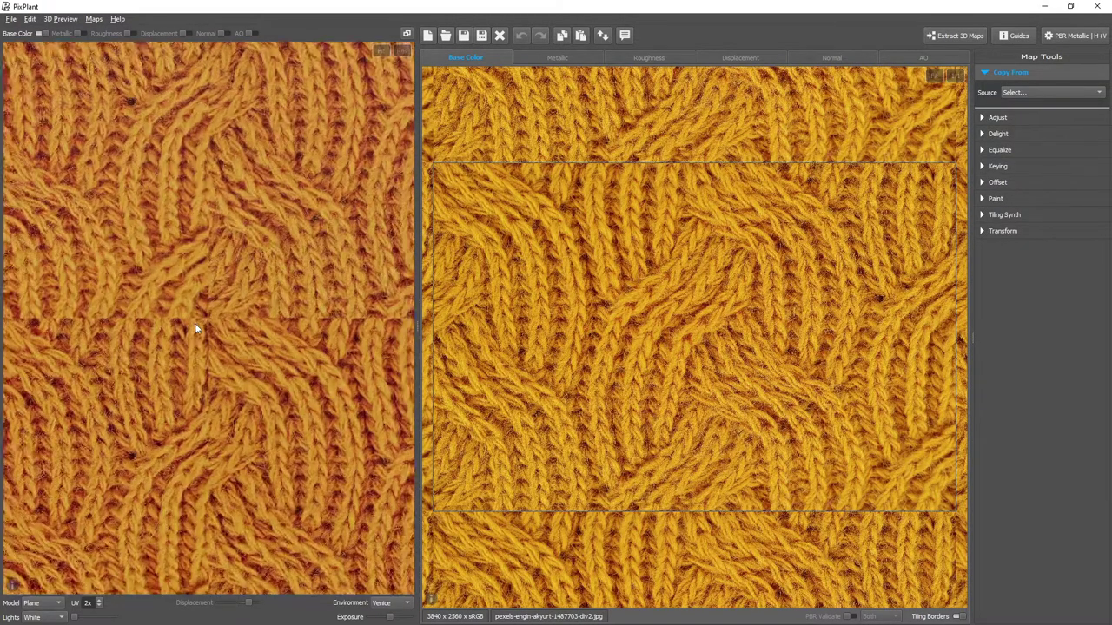
scroll(196, 328, up, 2)
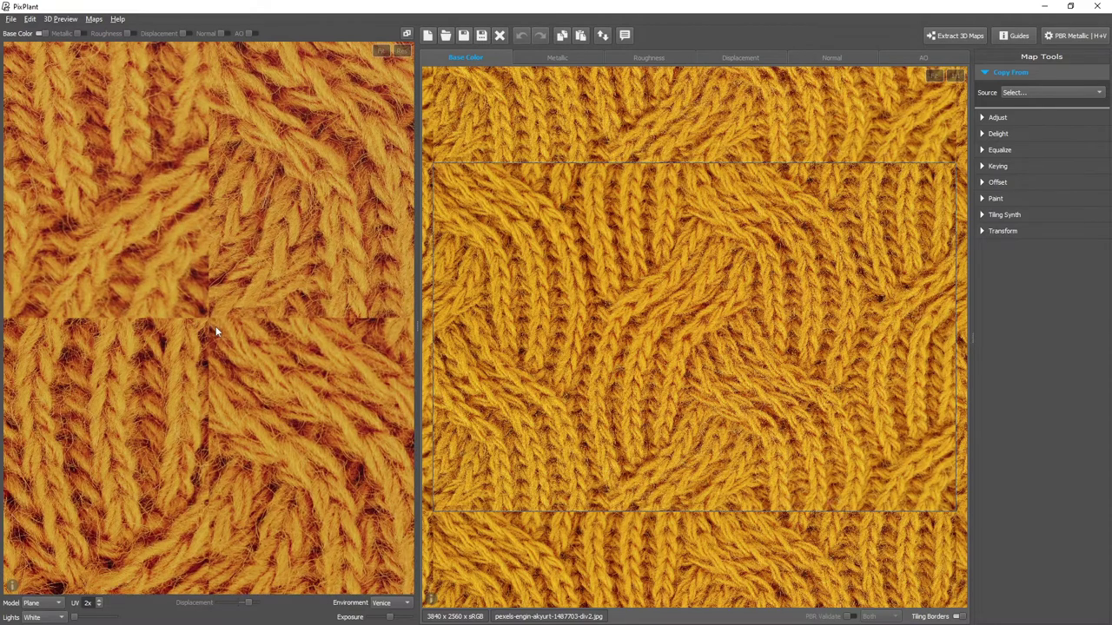
scroll(215, 330, down, 8)
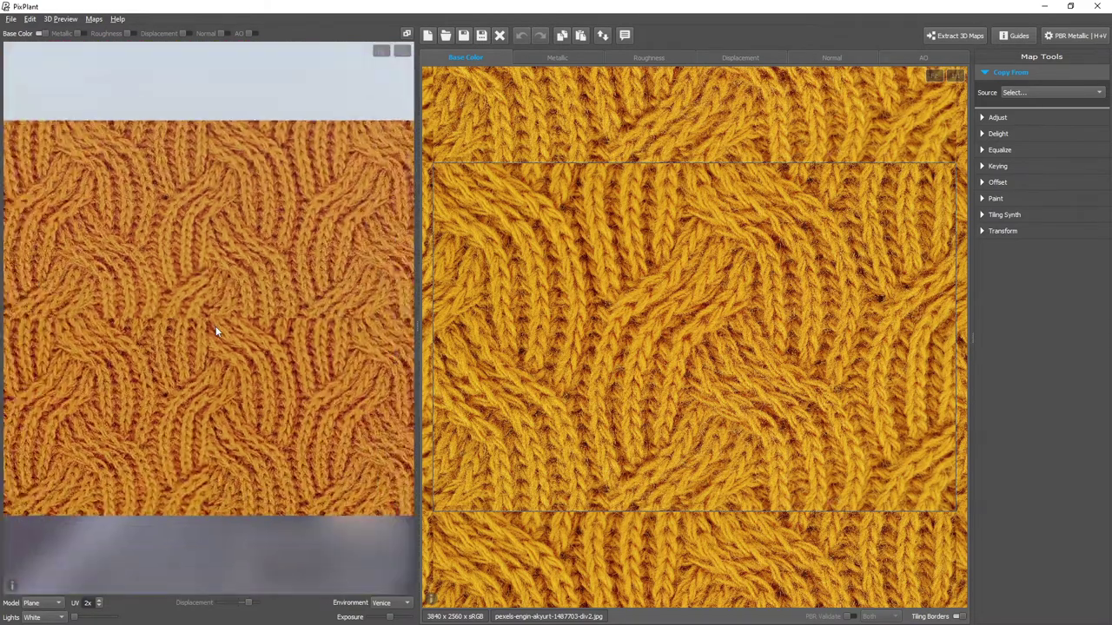
scroll(810, 318, down, 1)
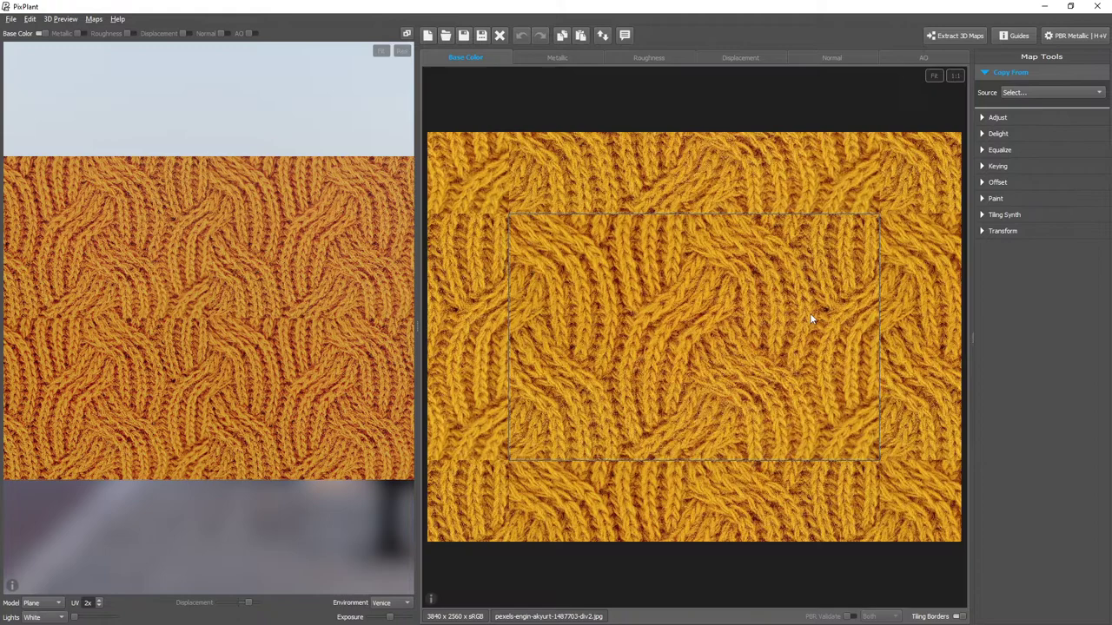
Use the current knit map as Tiling Synth seed, shift its pattern area, and mark a central vertical strip.
click(1053, 216)
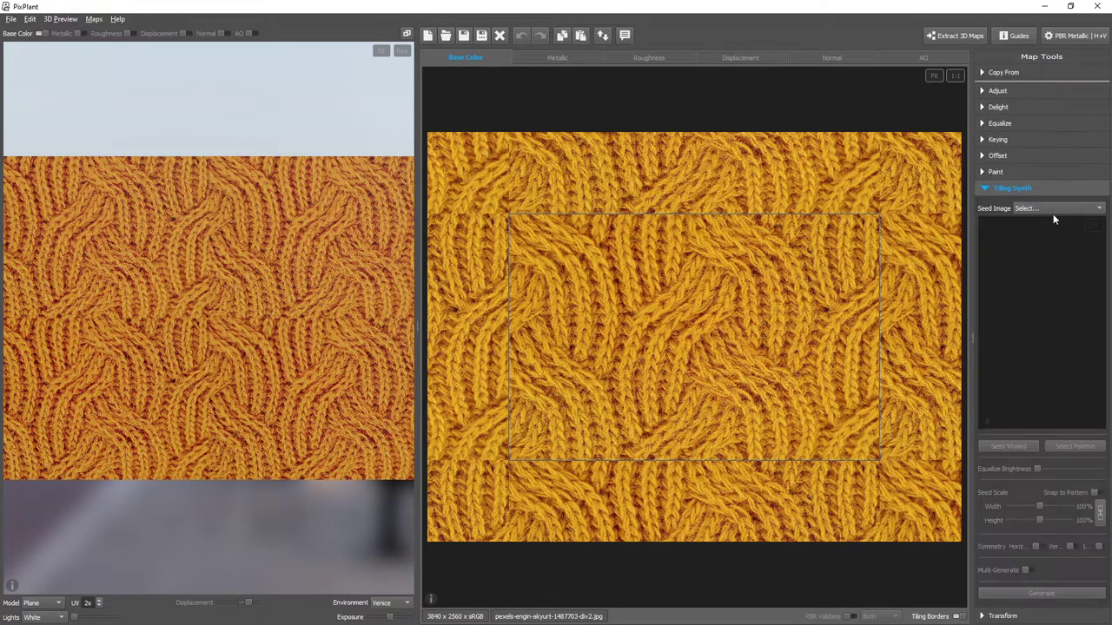
click(1053, 209)
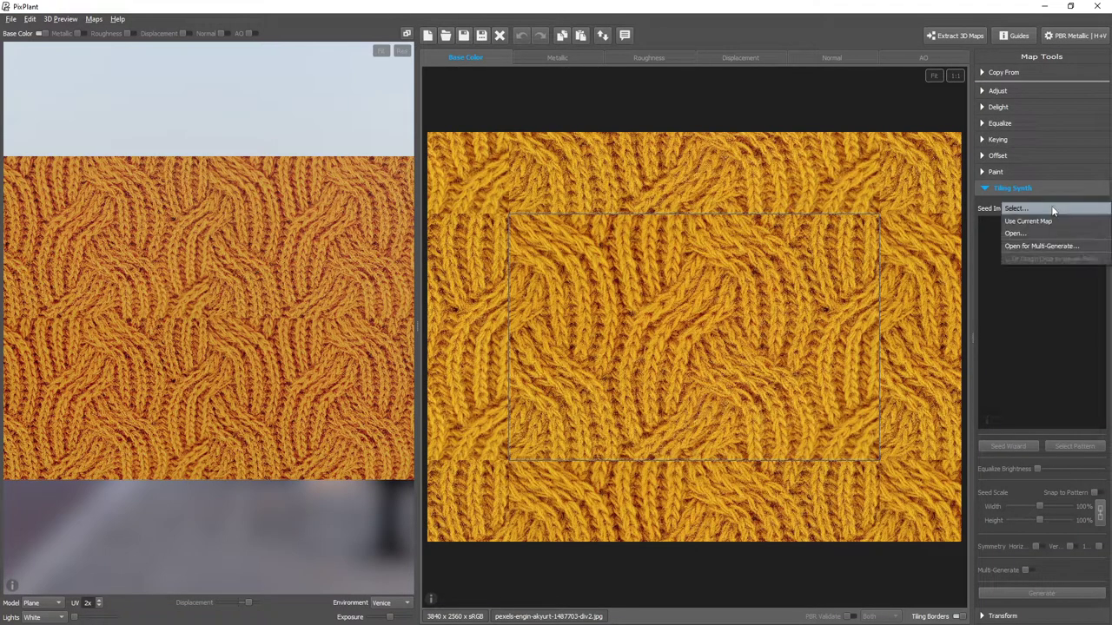
click(1050, 220)
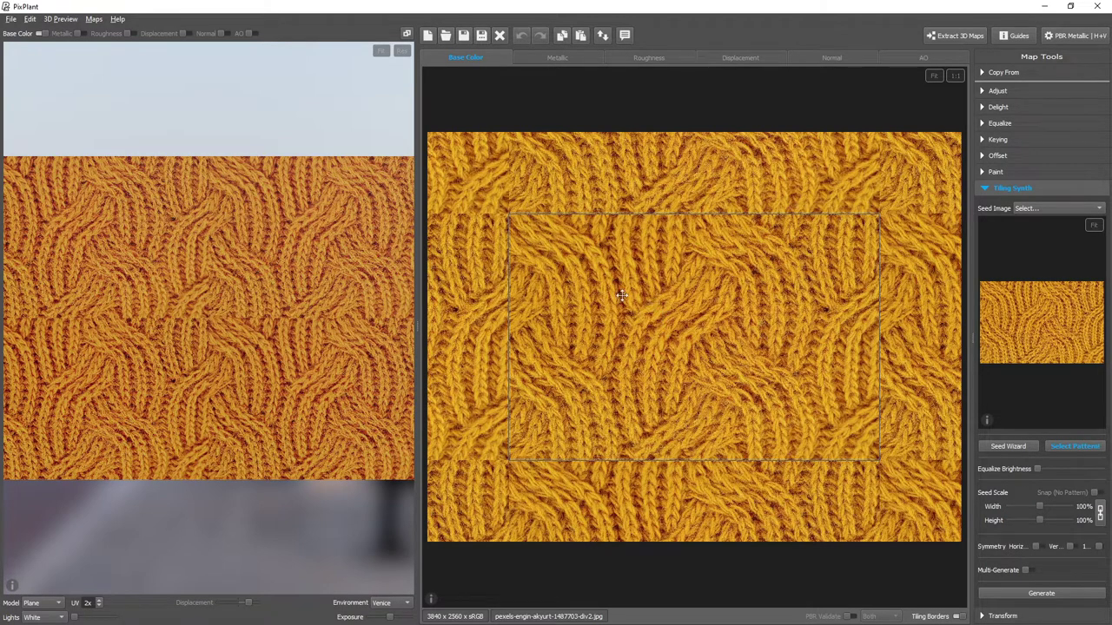
drag(599, 290, 769, 393)
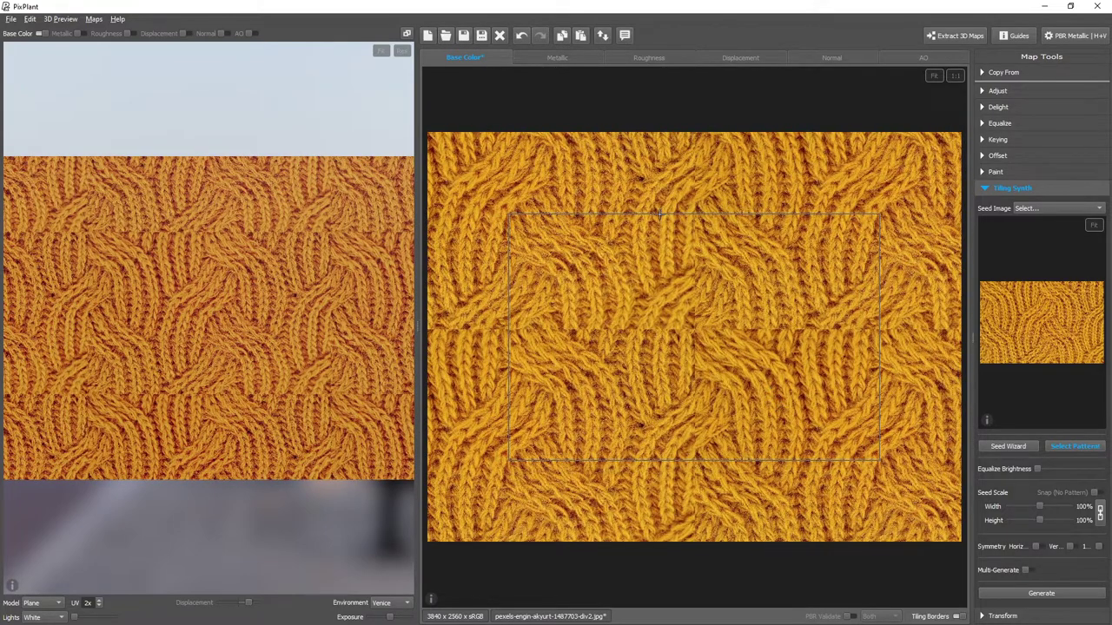
drag(660, 213, 730, 470)
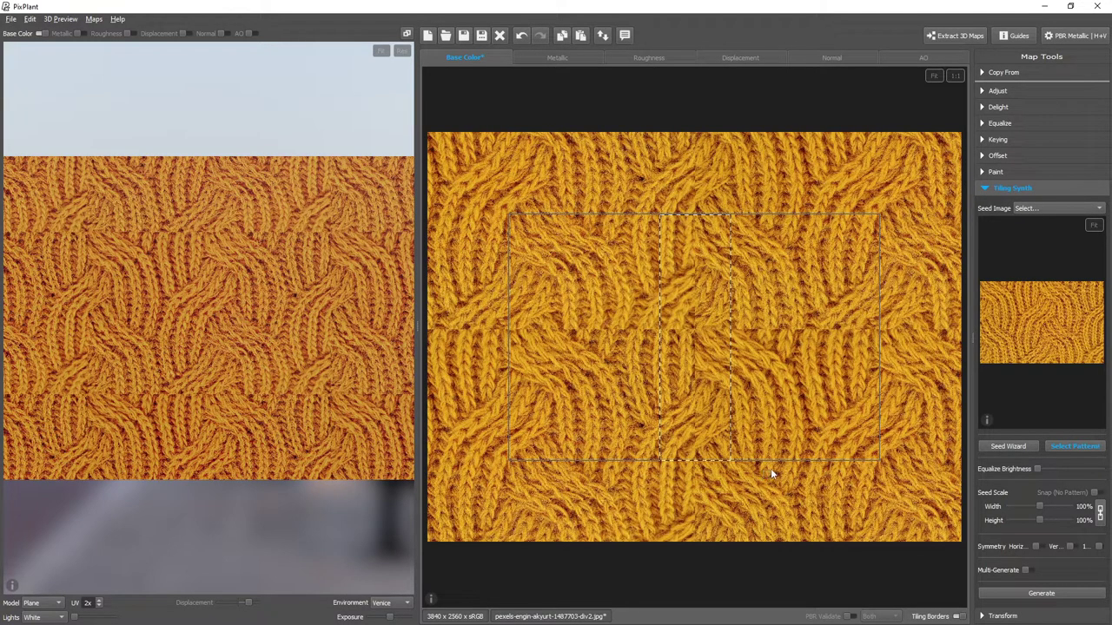
Regenerate the knit's vertical strip, then a horizontal strip across the seam, and drag in a new image.
click(1072, 595)
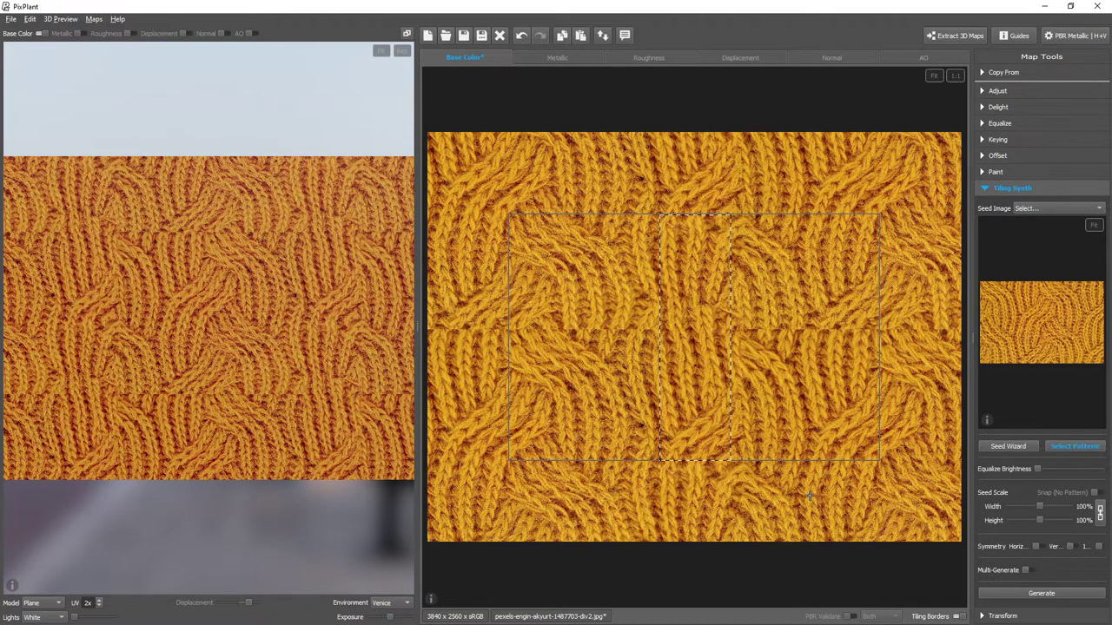
click(790, 332)
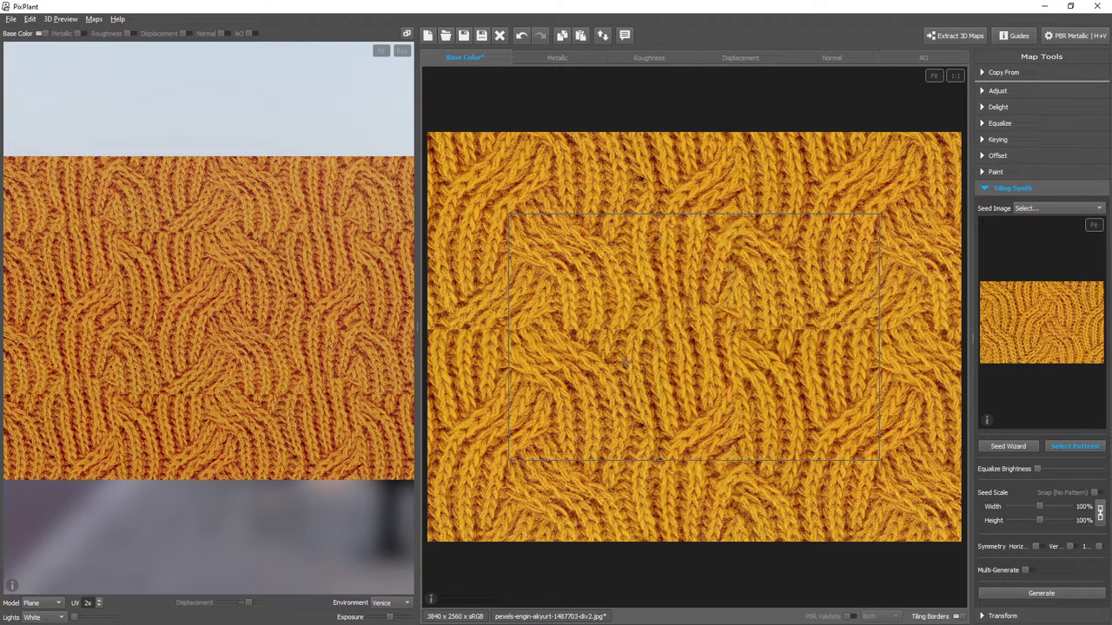
drag(483, 295, 898, 368)
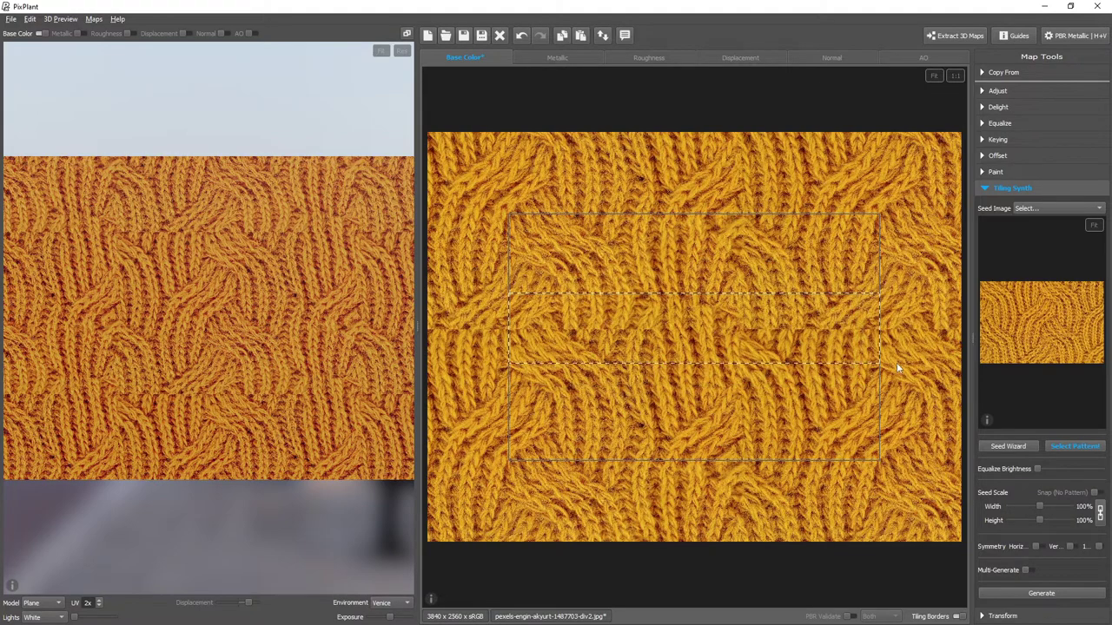
click(1084, 597)
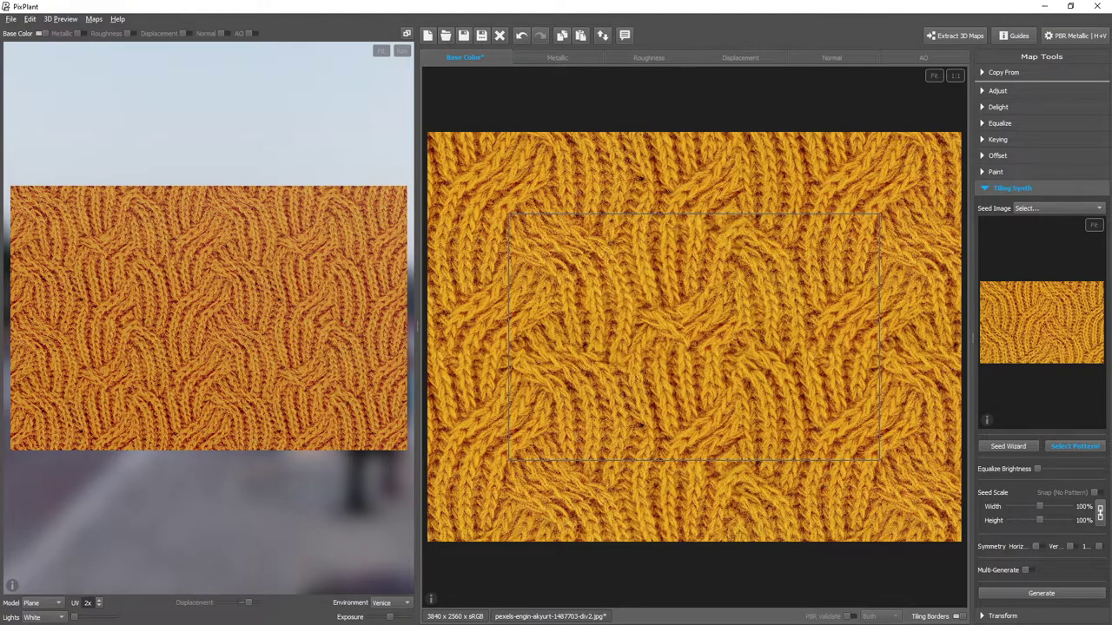
drag(1009, 327, 659, 349)
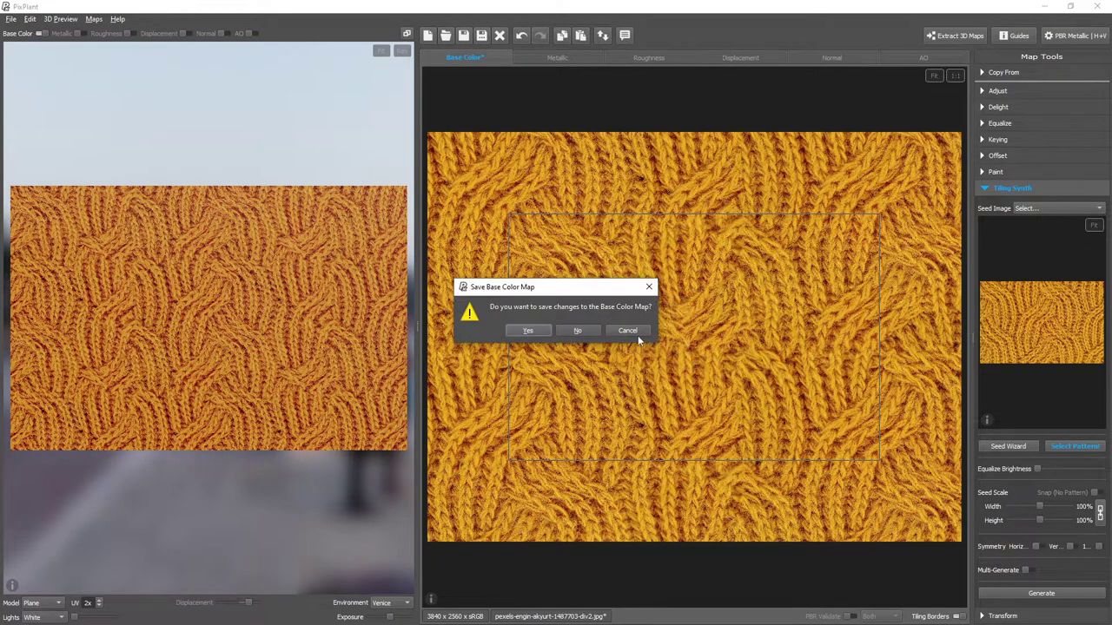
Discard the knit edits and load the linen photo as the Base Color map.
click(579, 331)
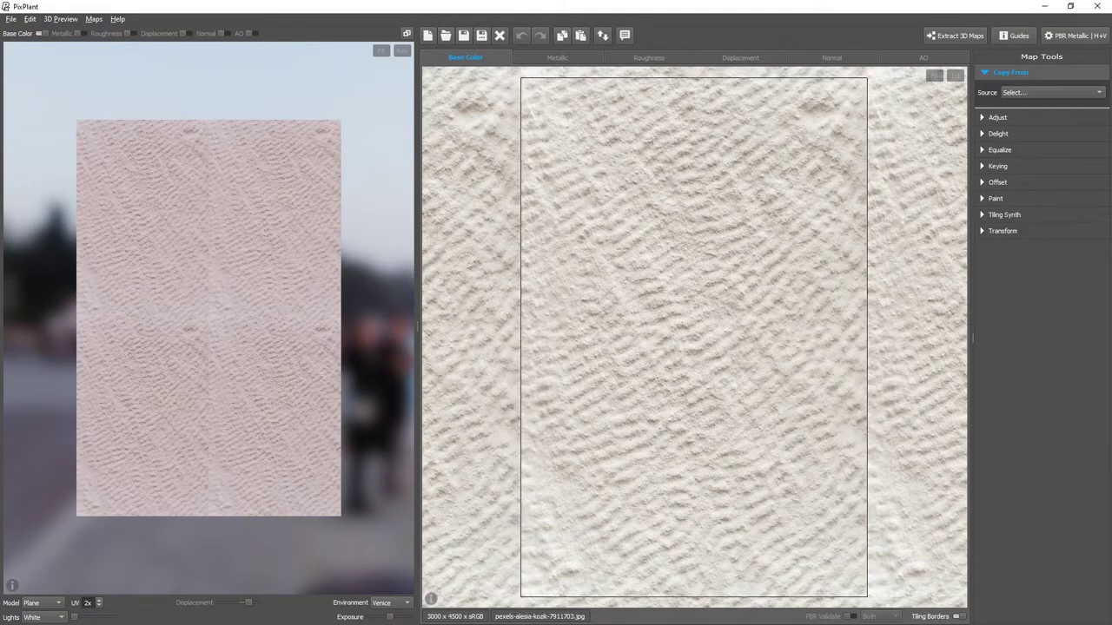
drag(662, 318, 666, 325)
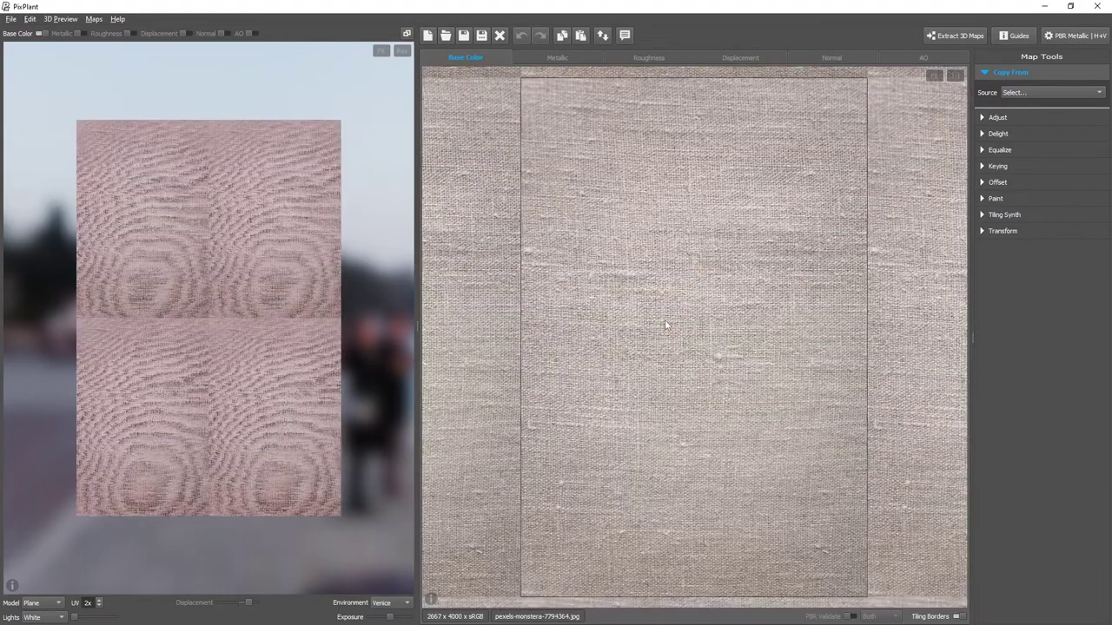
scroll(665, 325, down, 2)
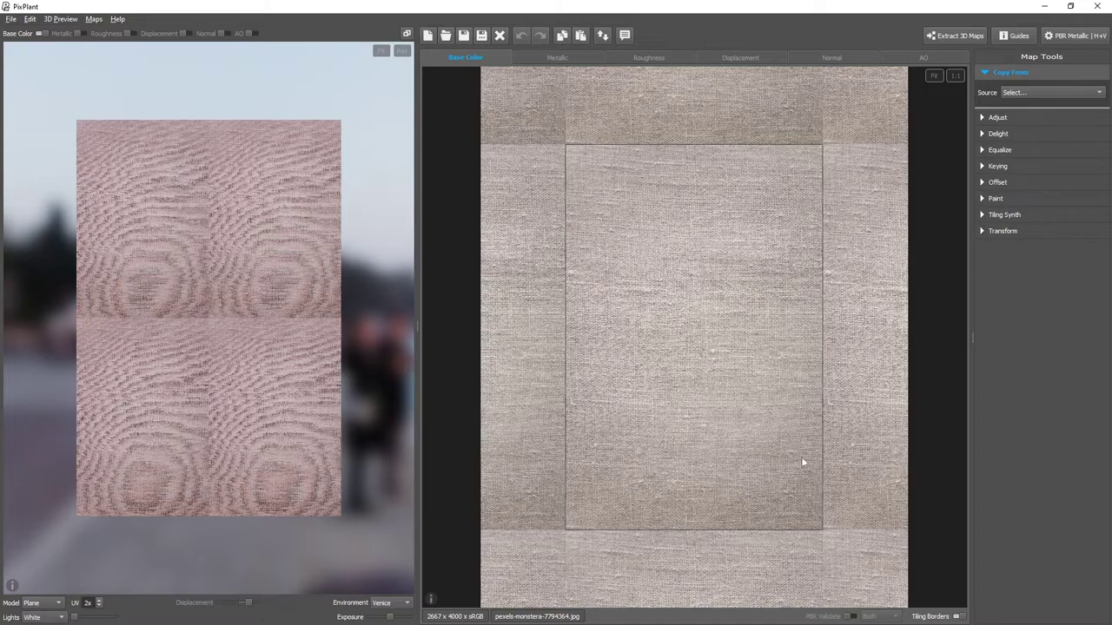
scroll(194, 306, up, 5)
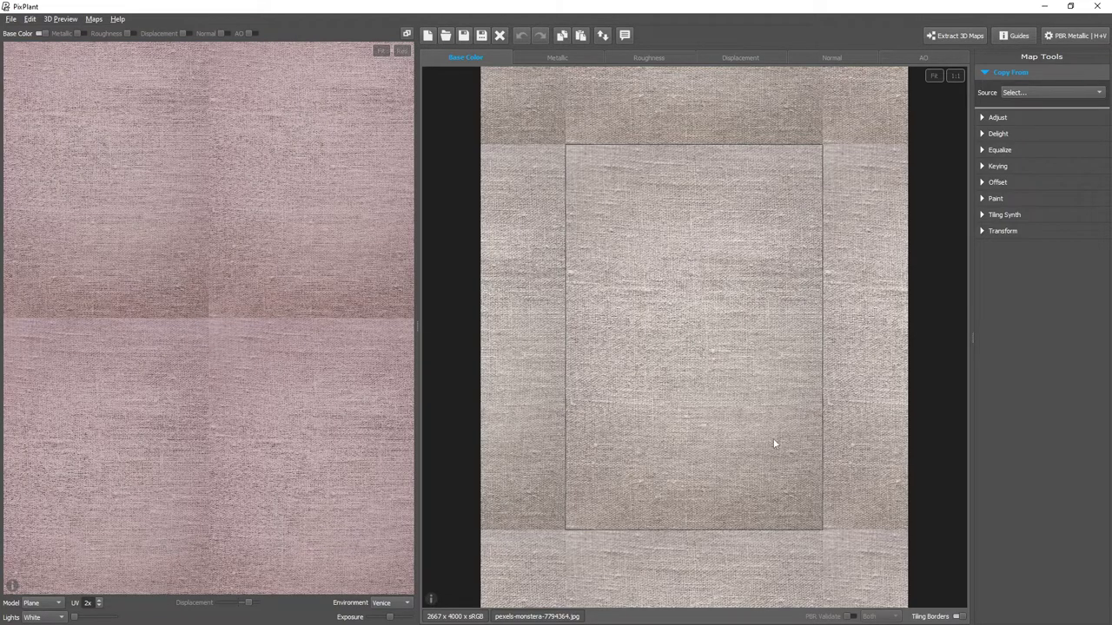
Use the current linen map as the Tiling Synth seed image and widen the settings panel.
click(1046, 214)
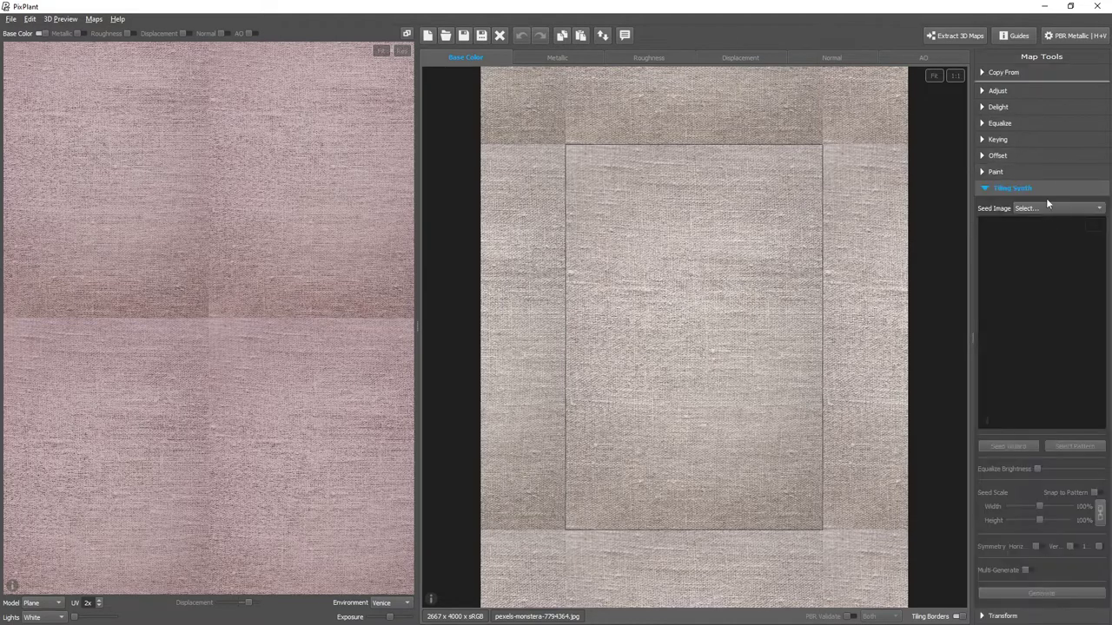
click(1048, 208)
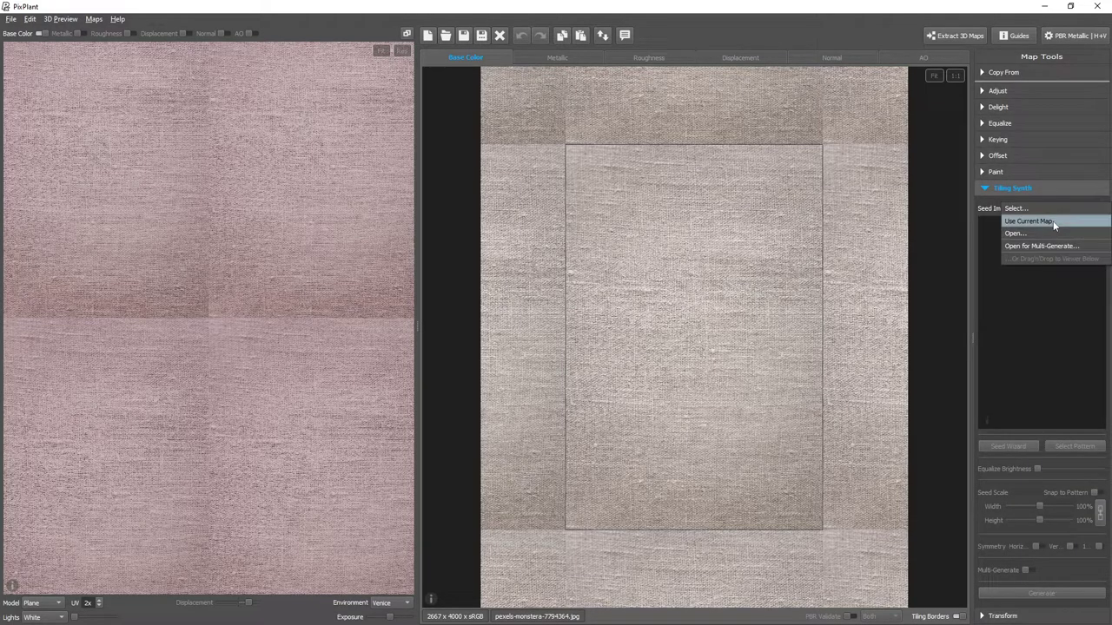
click(1052, 221)
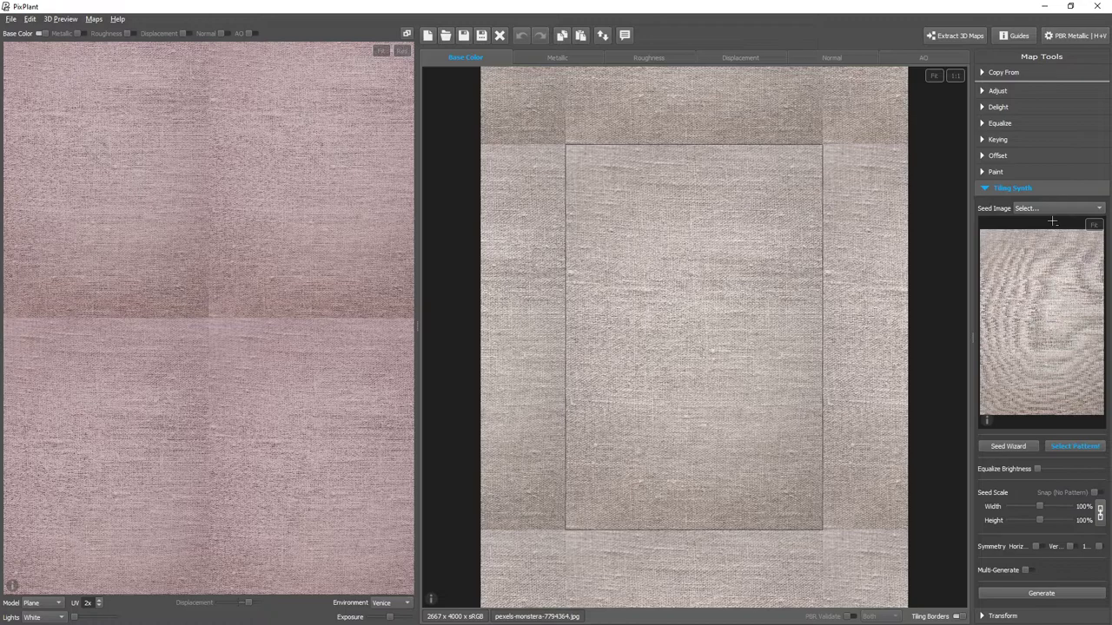
drag(972, 352, 875, 350)
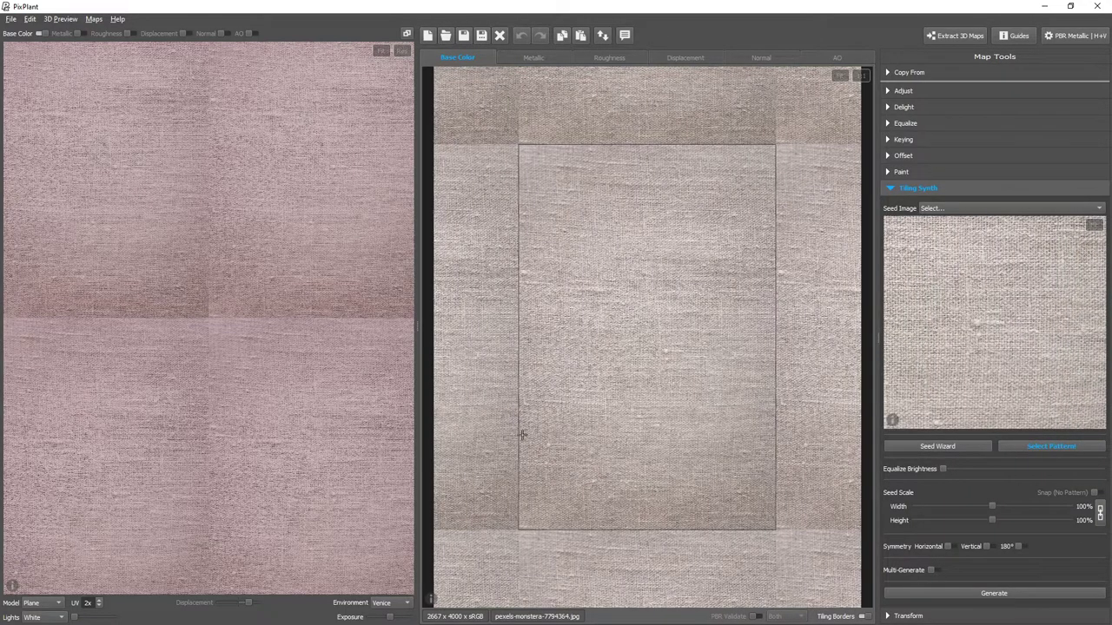
Mark a pattern area across the bottom of the linen tile and regenerate, zooming in on the result.
drag(509, 437, 849, 560)
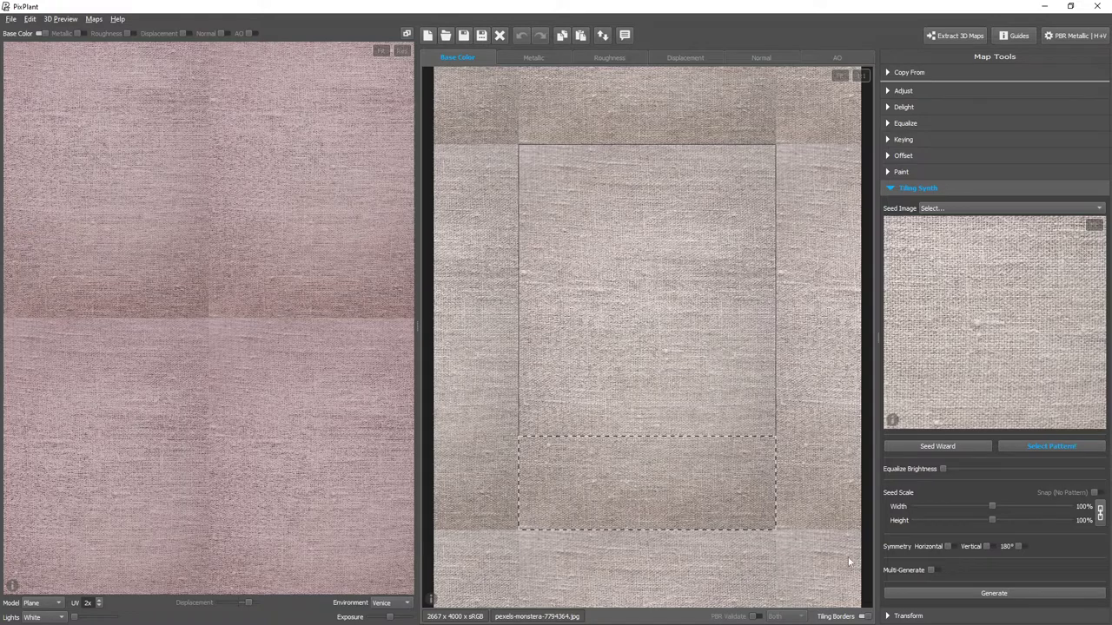
click(1029, 593)
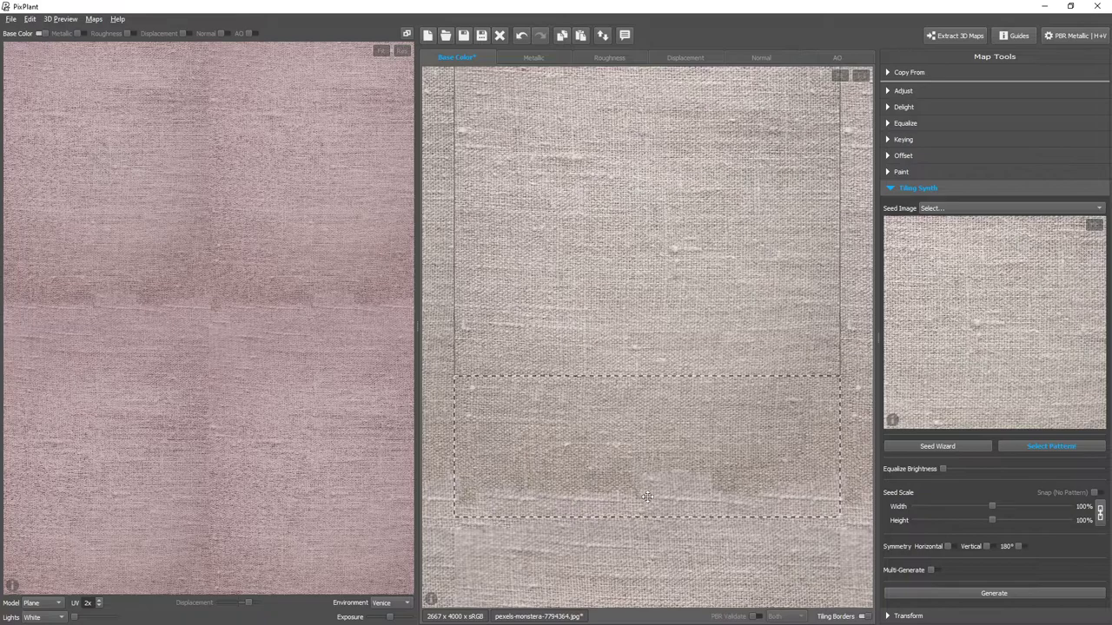
scroll(647, 497, up, 2)
scroll(687, 495, down, 2)
scroll(720, 492, up, 2)
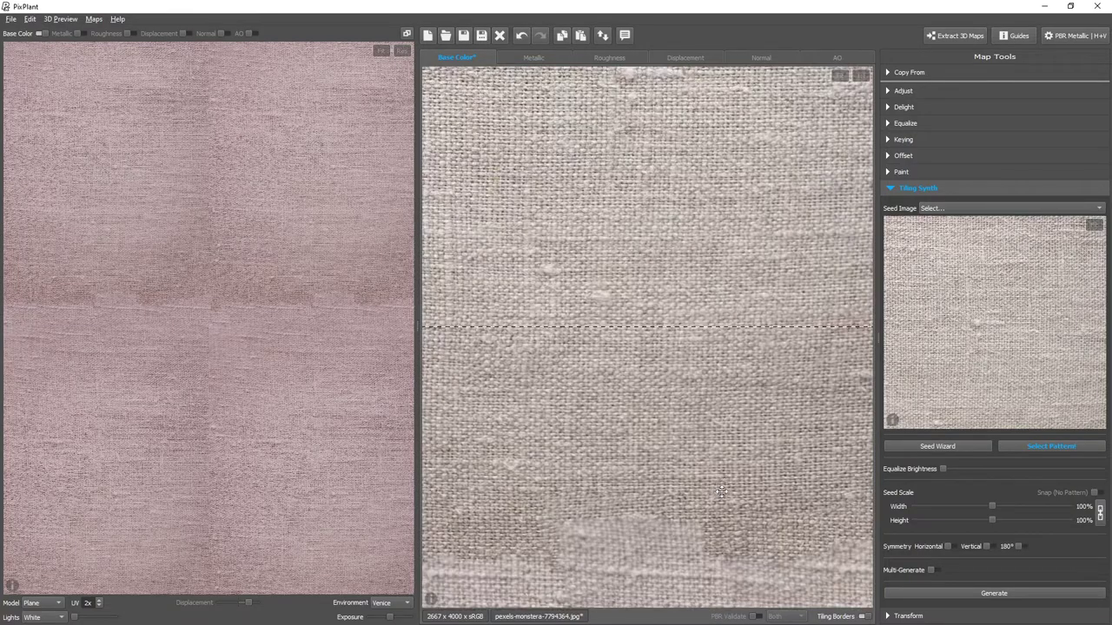
scroll(710, 360, down, 2)
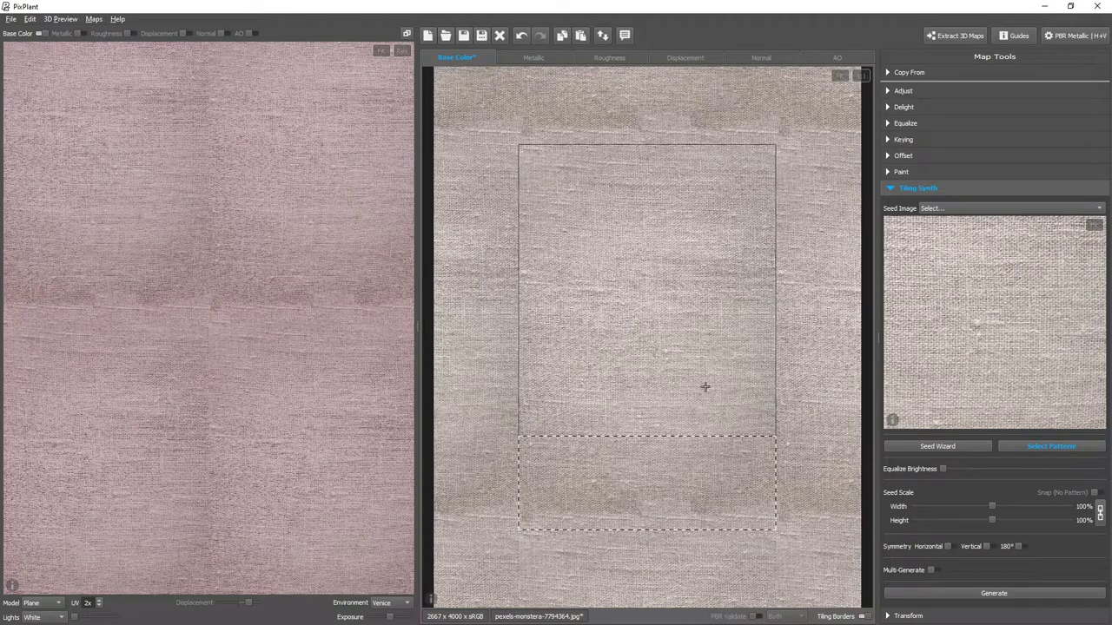
Fit, zoom and pan the linen seed image preview to inspect the fabric.
click(948, 300)
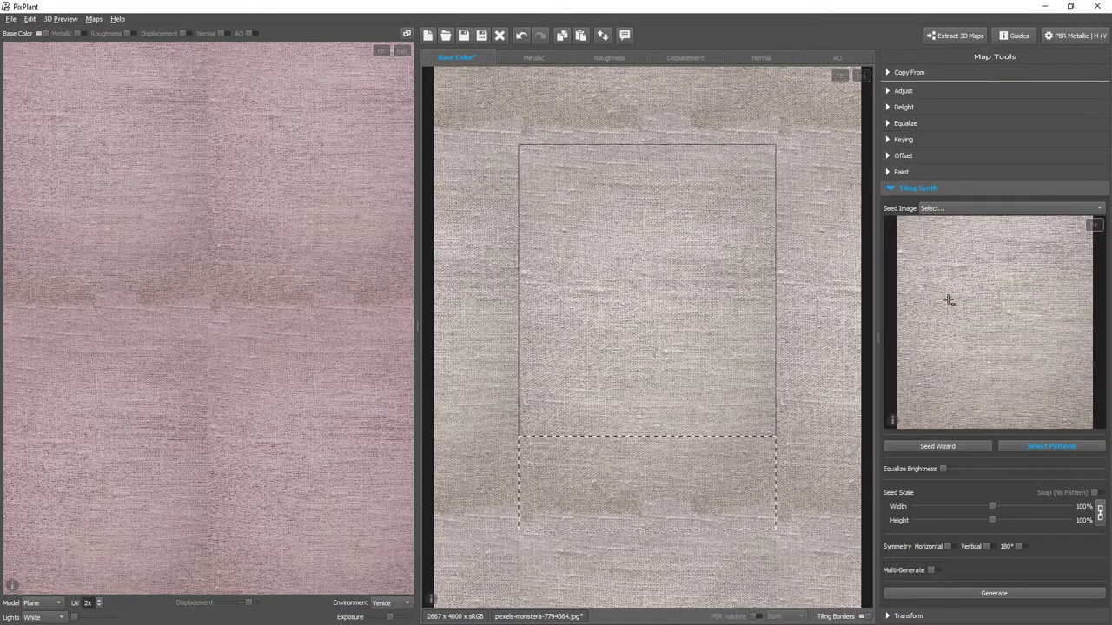
scroll(949, 299, up, 2)
scroll(948, 299, down, 2)
scroll(949, 300, up, 2)
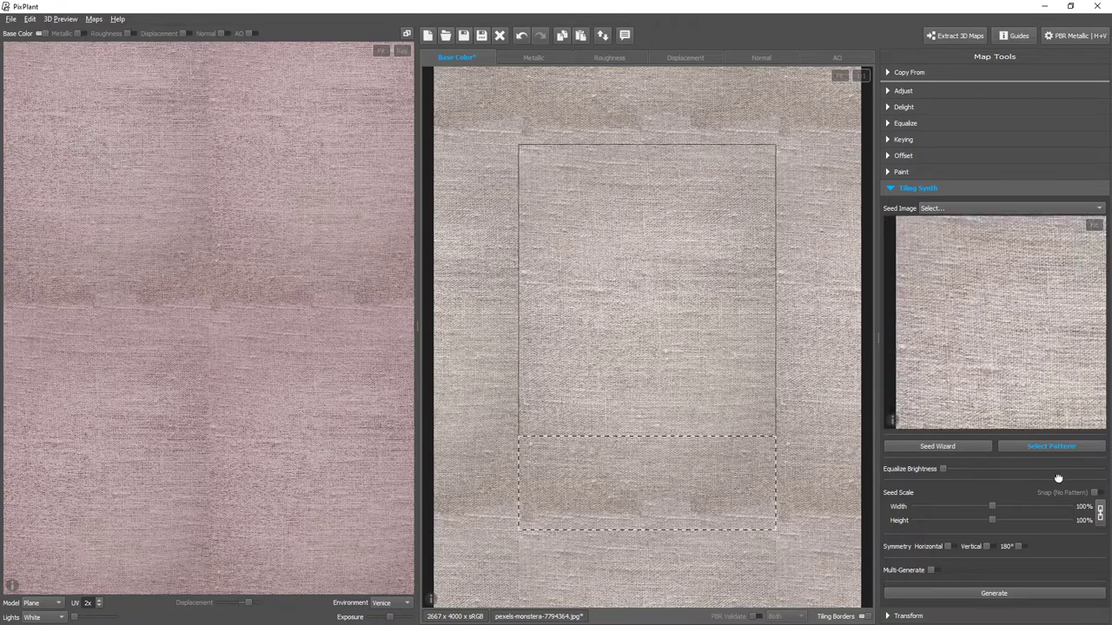
scroll(952, 290, up, 2)
drag(1016, 310, 1035, 338)
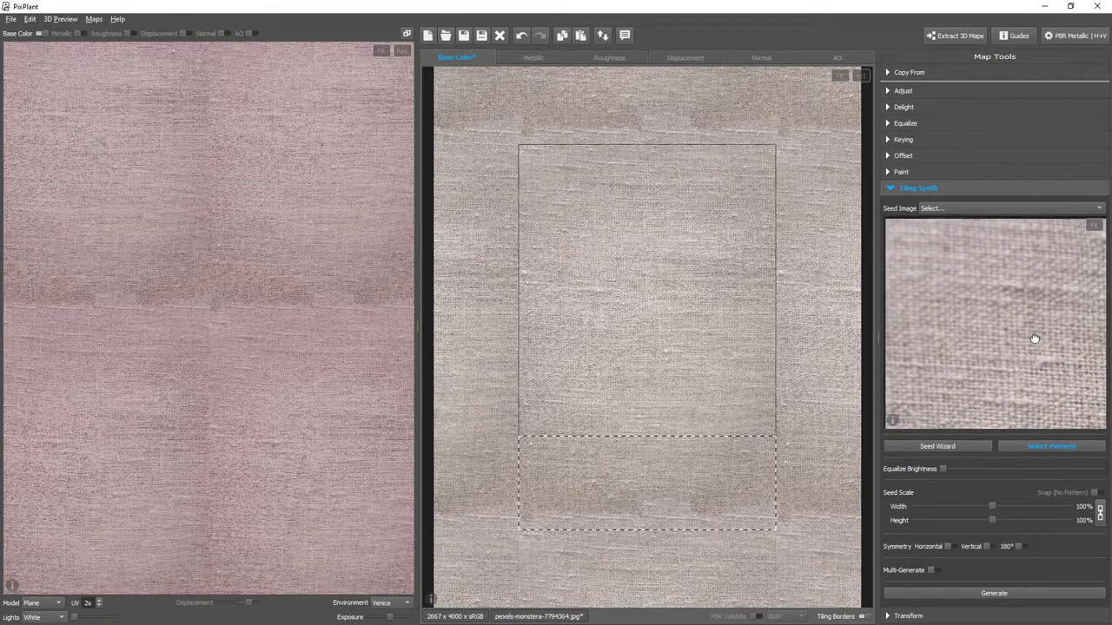
scroll(1034, 338, down, 4)
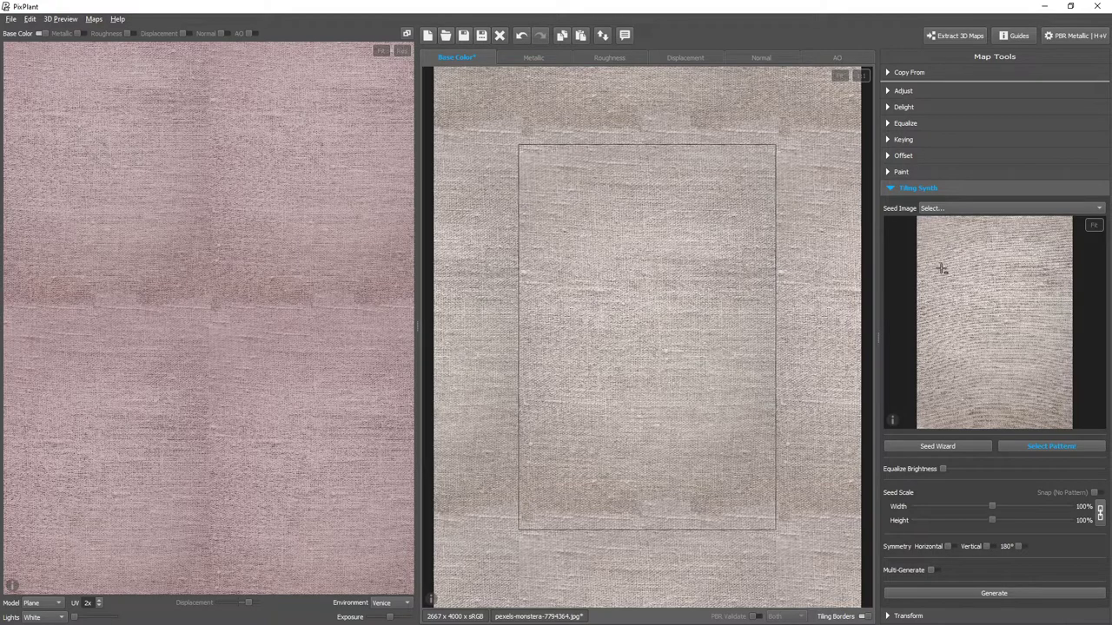
scroll(955, 278, down, 1)
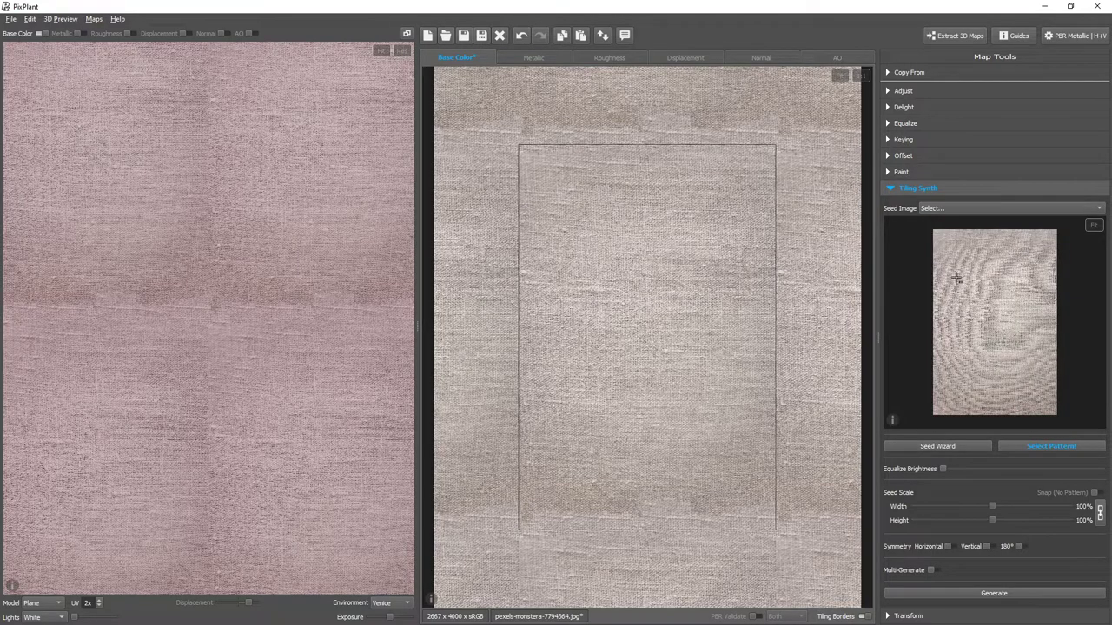
drag(921, 221, 1092, 265)
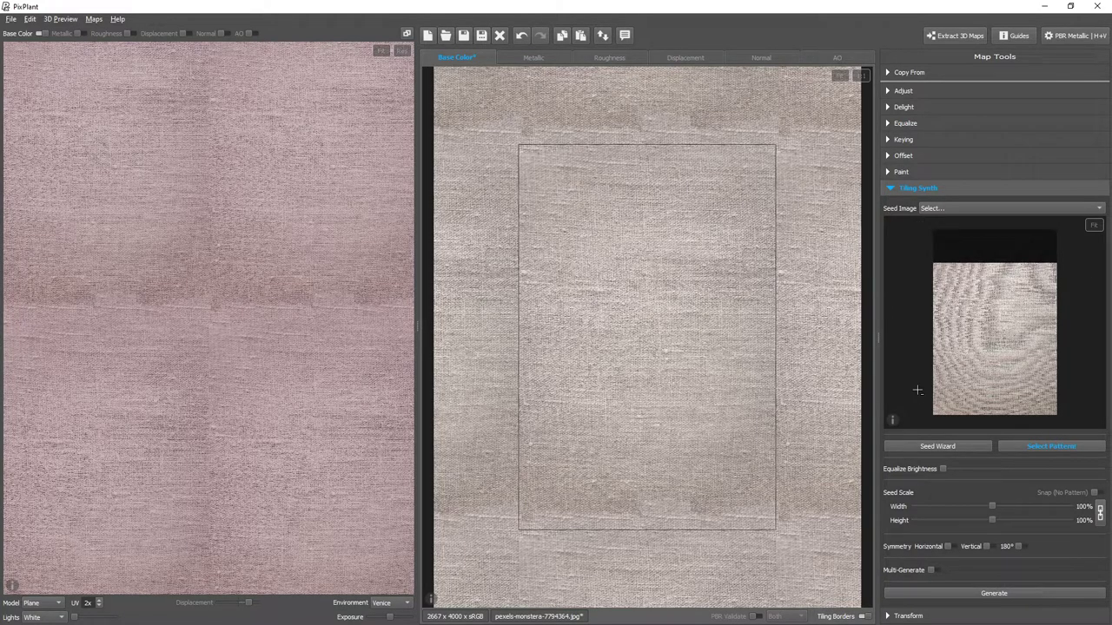
Trim the bottom, left and right edges off the linen seed image.
drag(917, 390, 989, 427)
drag(912, 233, 954, 453)
drag(1072, 269, 1032, 454)
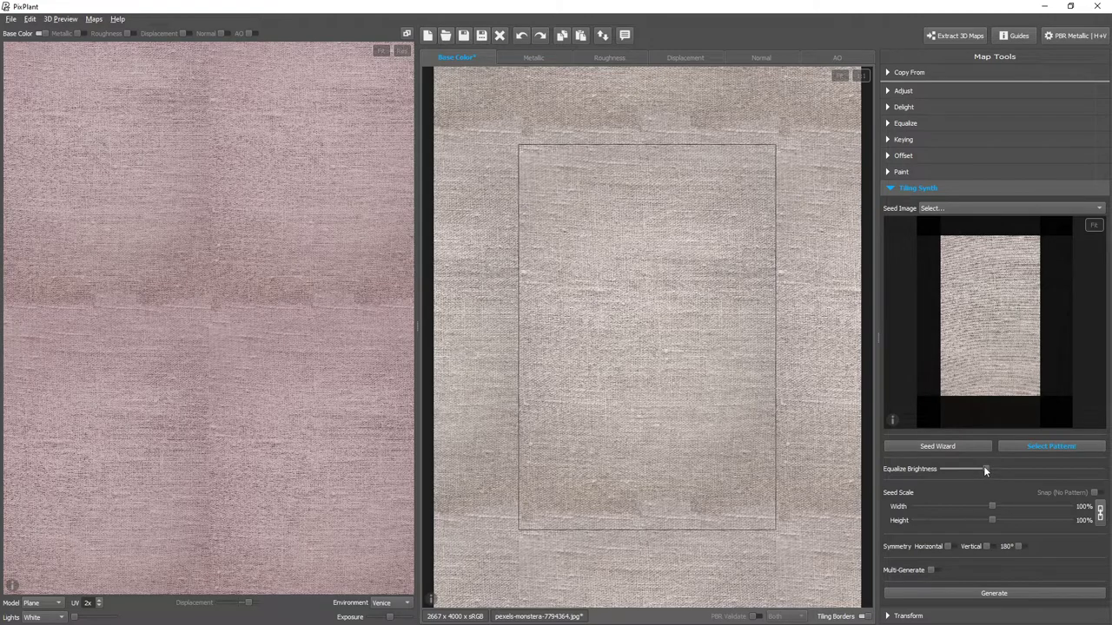
Regenerate the linen texture from the trimmed seed and check the banding-free tiled 3D preview.
click(1056, 596)
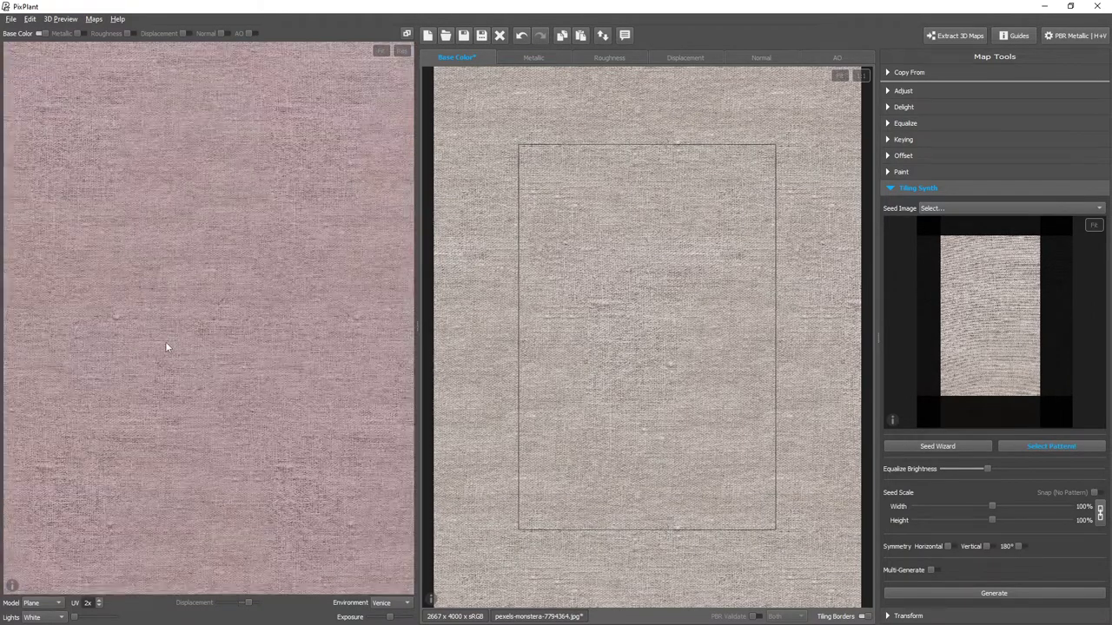
scroll(734, 334, up, 3)
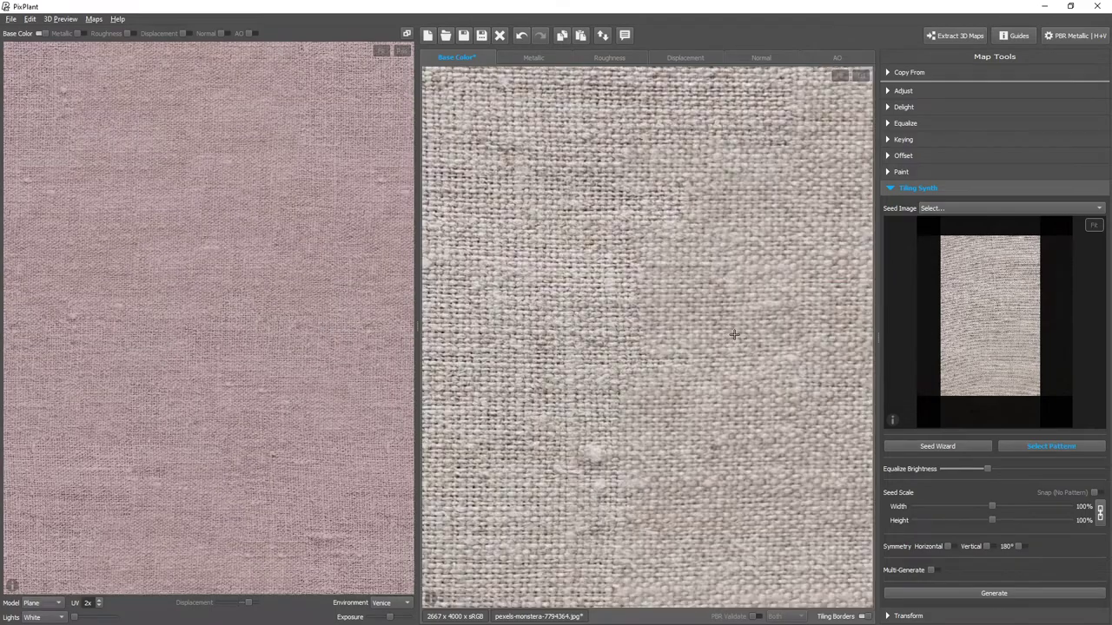
scroll(548, 275, up, 2)
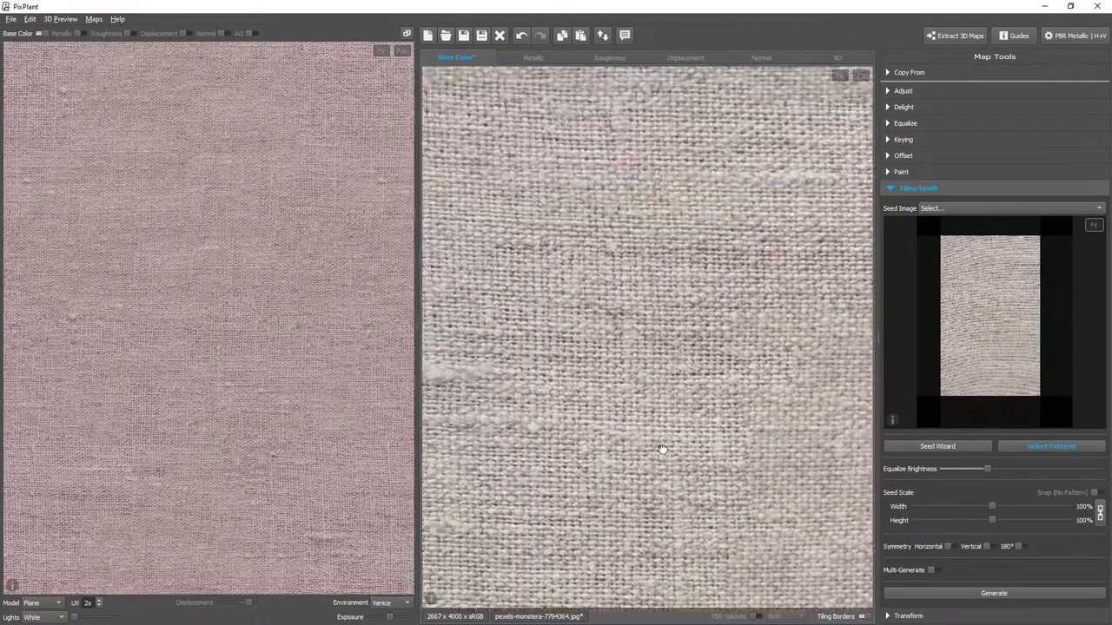
scroll(767, 547, down, 5)
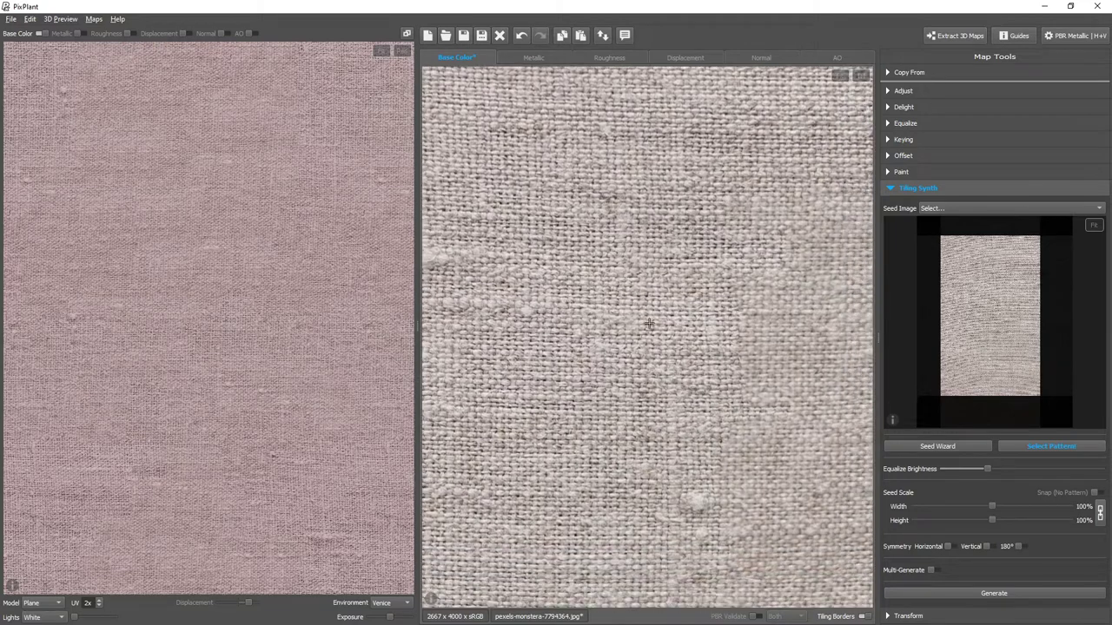
Switch the preview model to Cloth and orbit the linen-draped cloth from several angles.
click(50, 606)
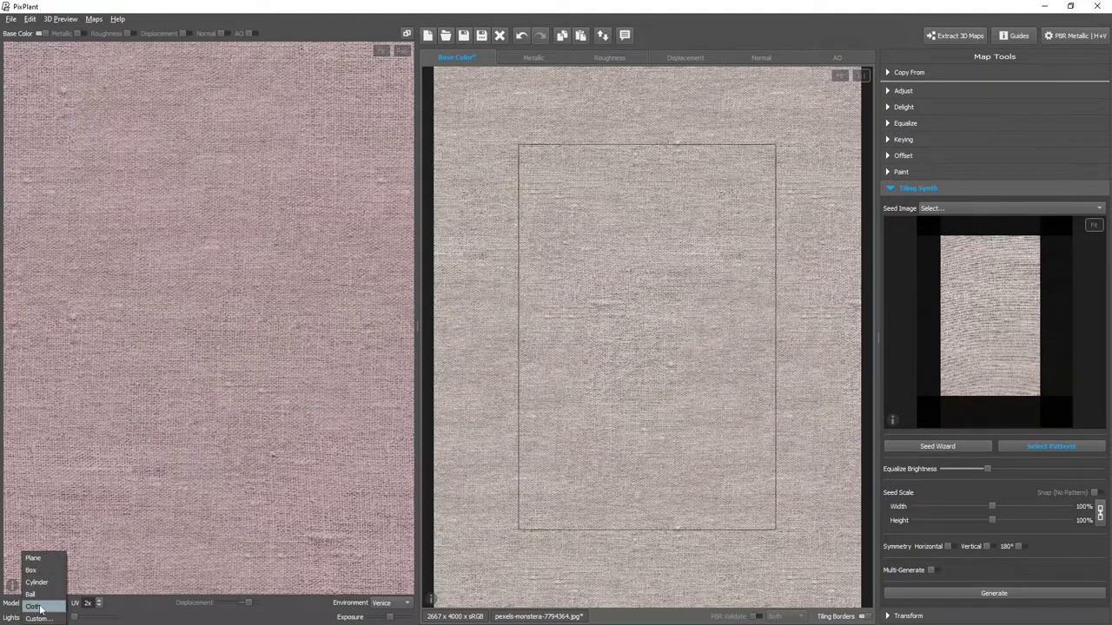
click(35, 606)
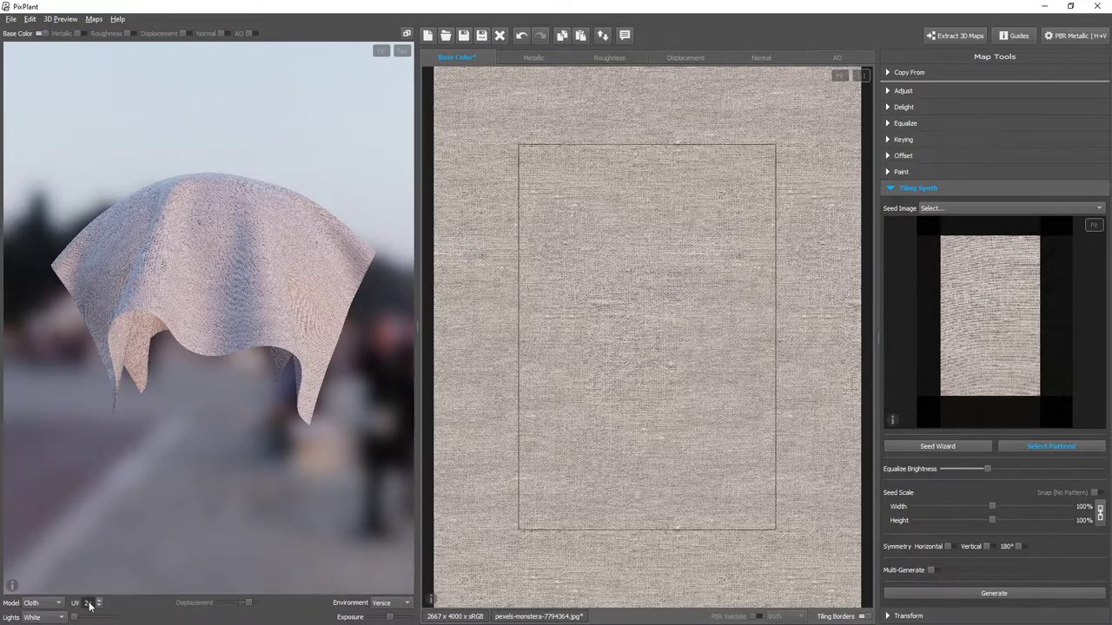
scroll(90, 606, down, 1)
scroll(208, 365, up, 5)
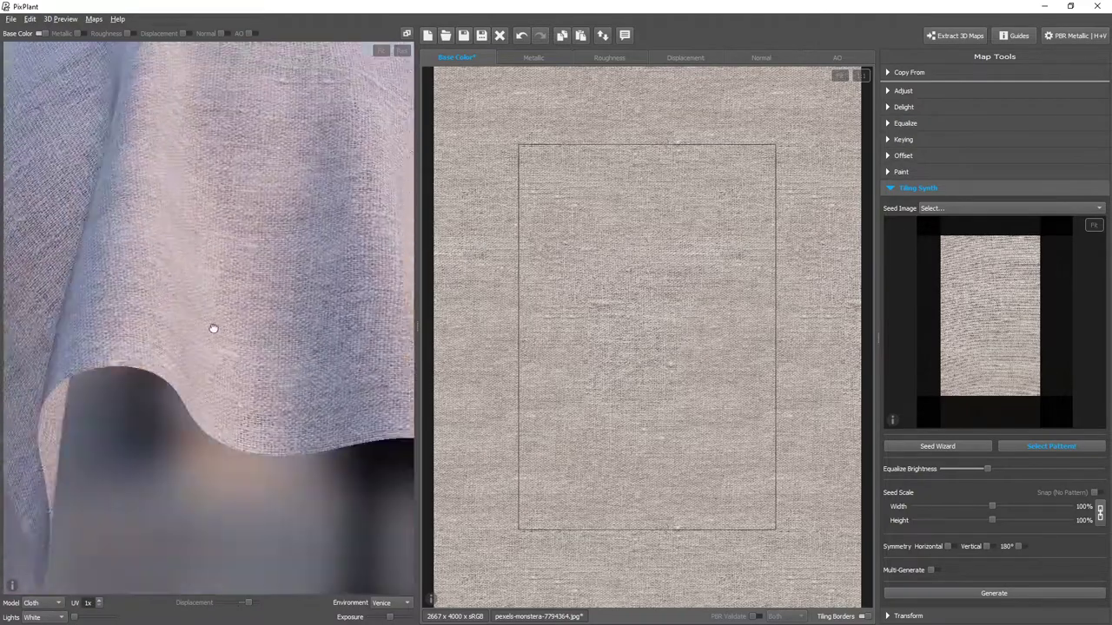
drag(212, 329, 58, 419)
drag(334, 350, 89, 366)
scroll(258, 303, down, 3)
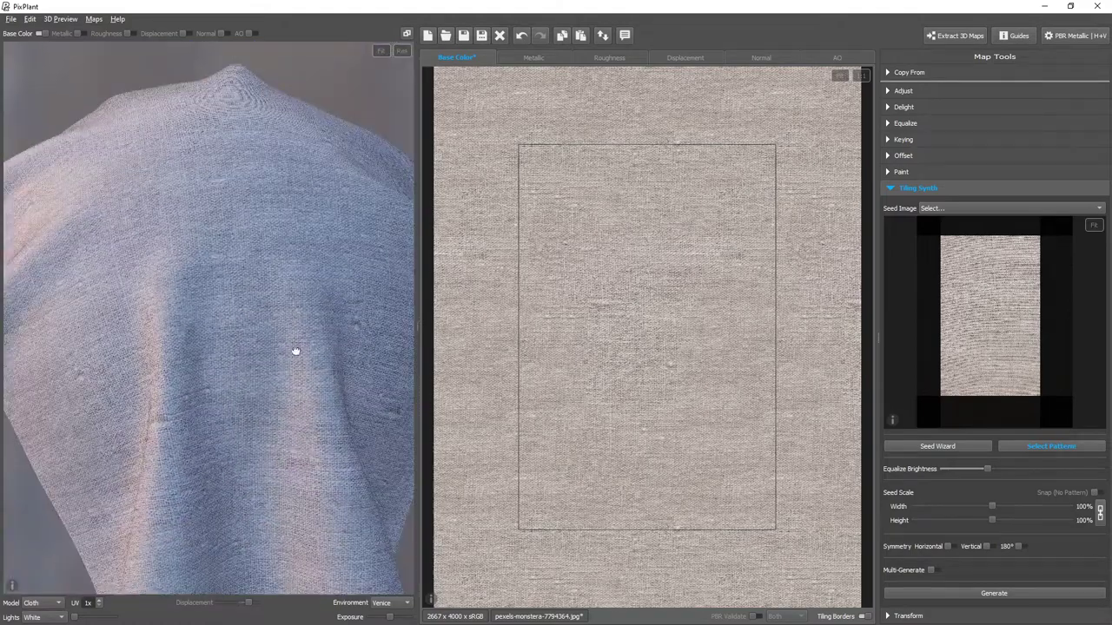
drag(296, 351, 327, 216)
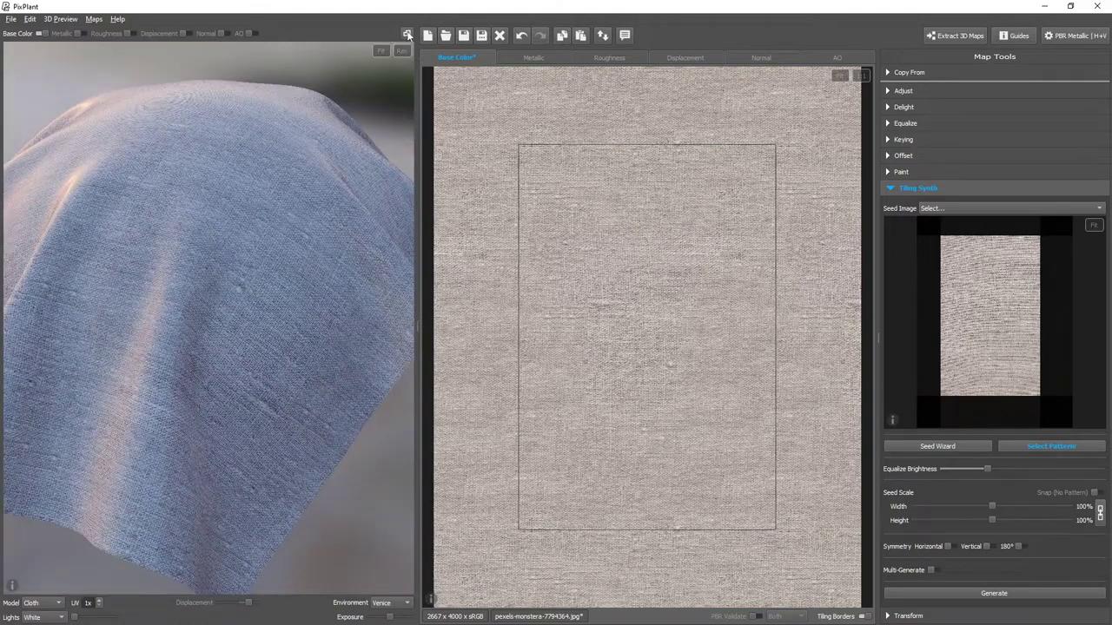
Inspect the linen cloth in a full-window 3D preview, orbiting and zooming, then re-dock it.
click(407, 35)
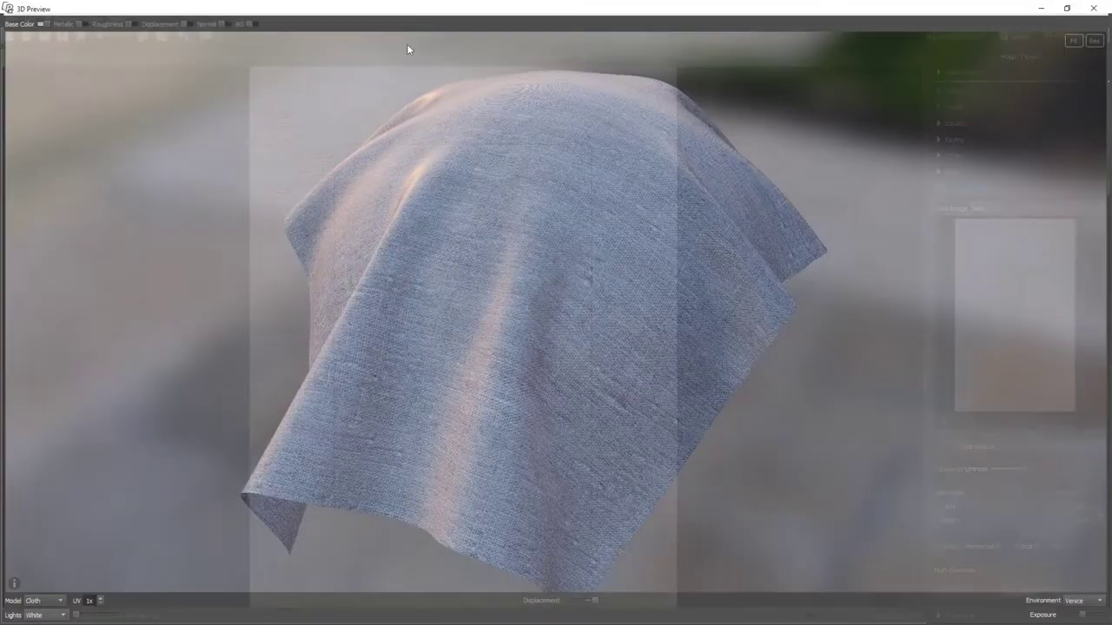
scroll(587, 395, up, 3)
drag(346, 434, 1076, 430)
drag(243, 376, 872, 407)
scroll(682, 428, down, 3)
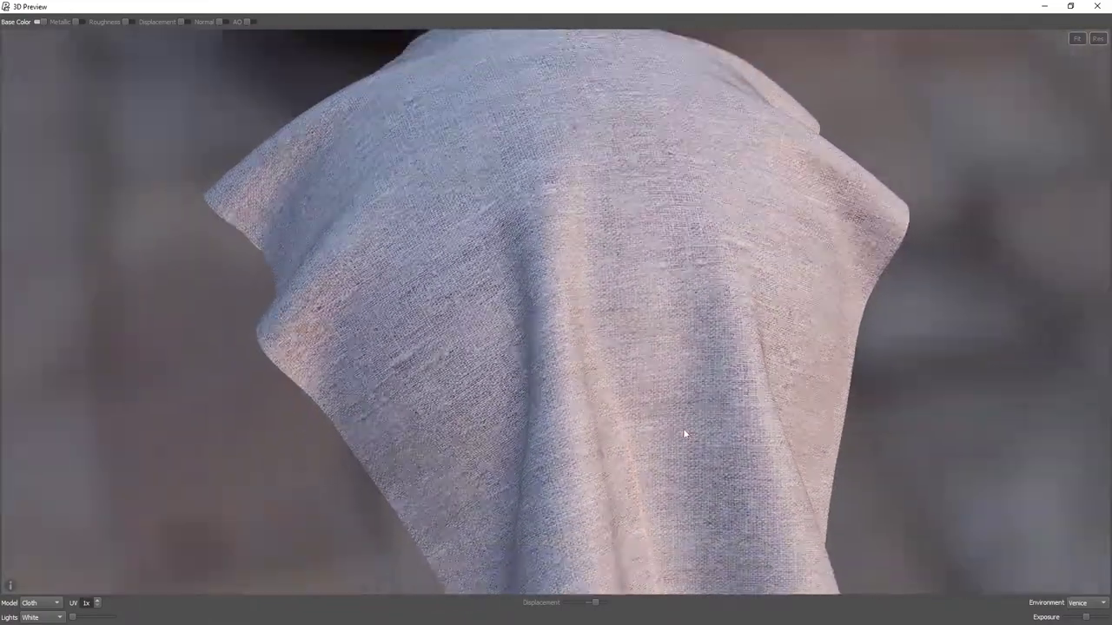
drag(397, 422, 222, 398)
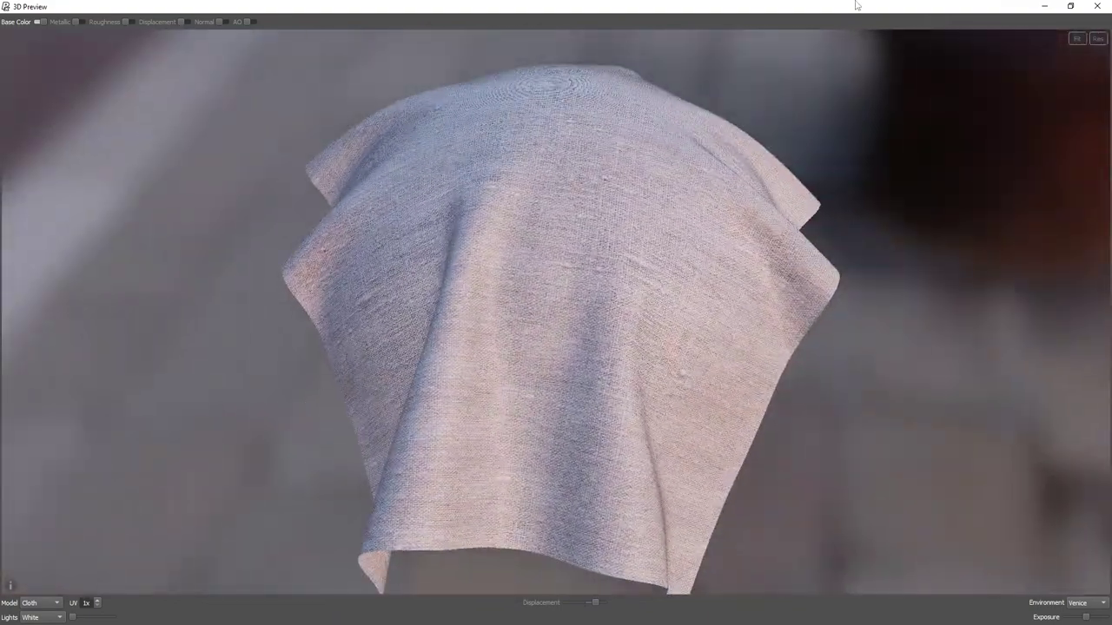
click(1097, 6)
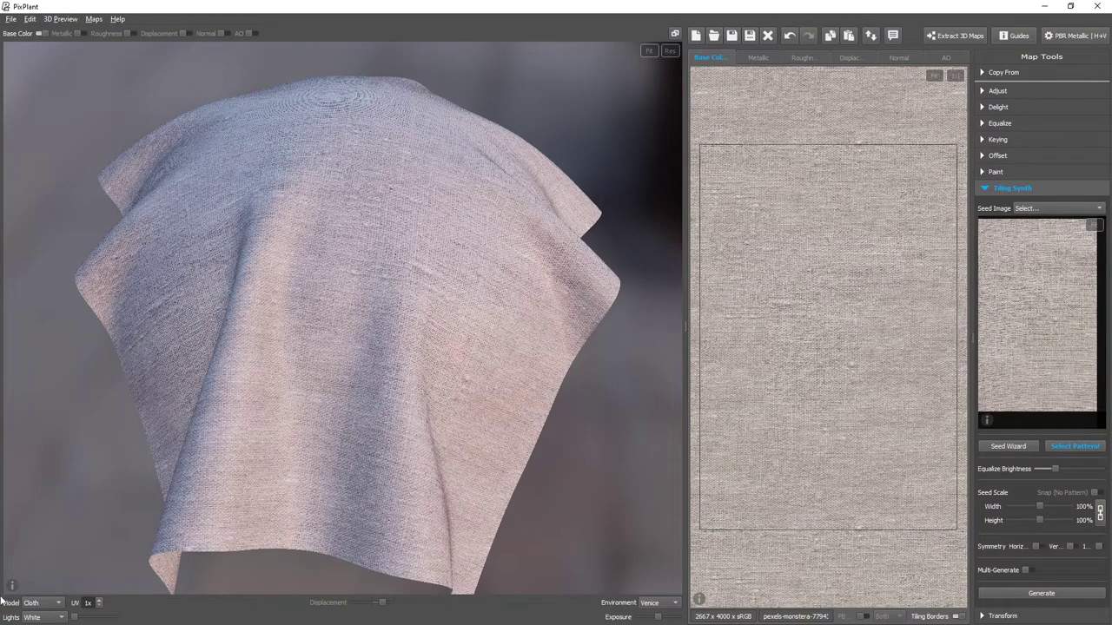
Preview on a Plane at 2x UV, then load facade-3291477.jpg without saving the linen edits.
click(43, 603)
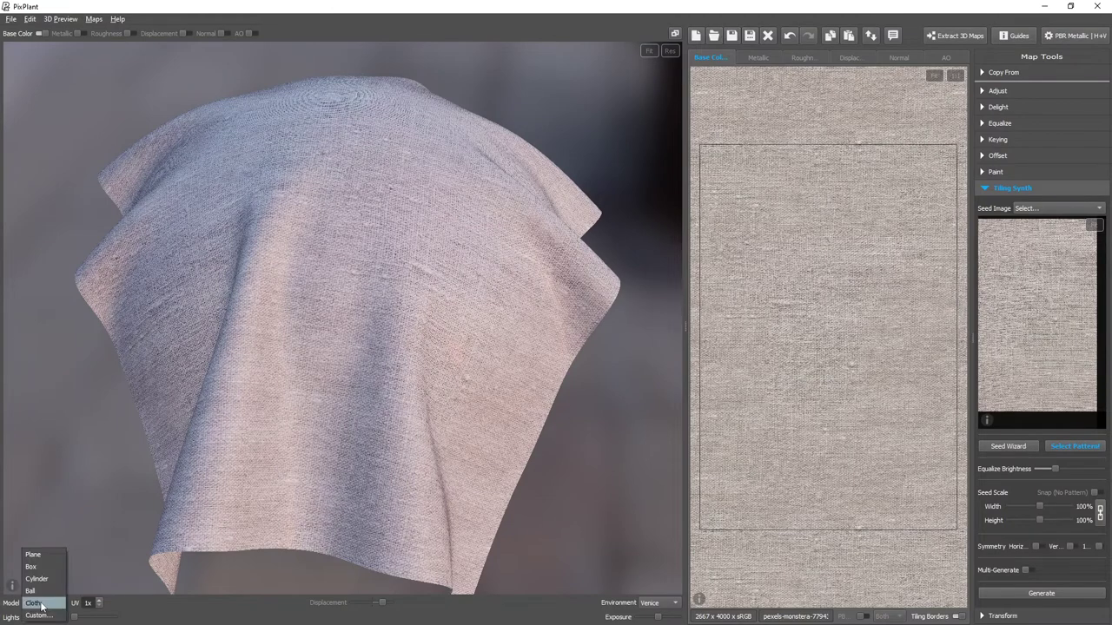
click(33, 555)
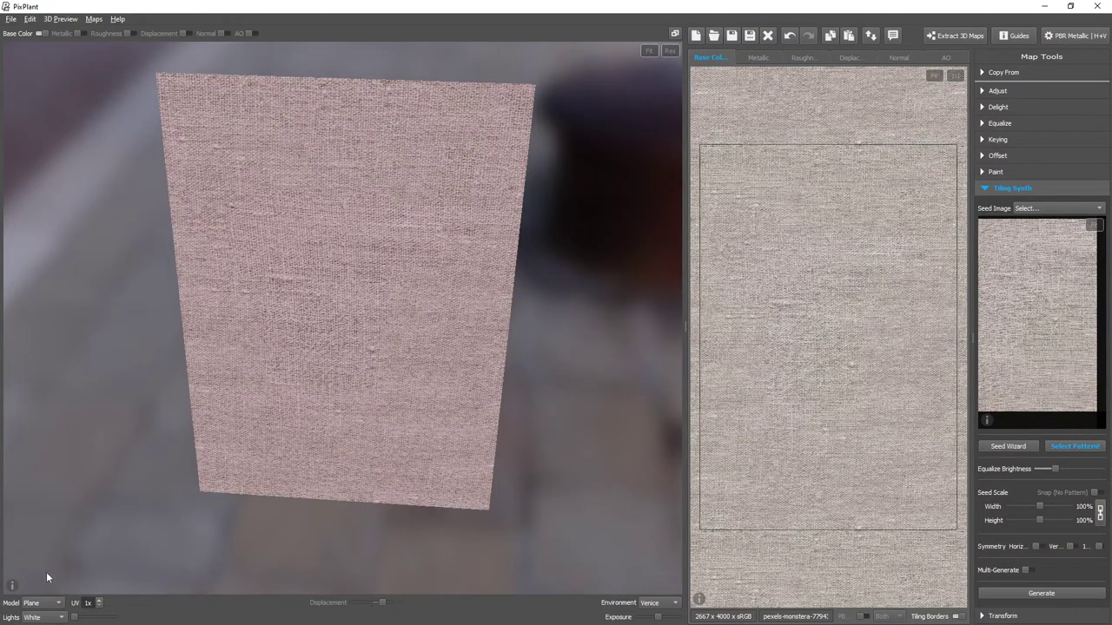
click(99, 600)
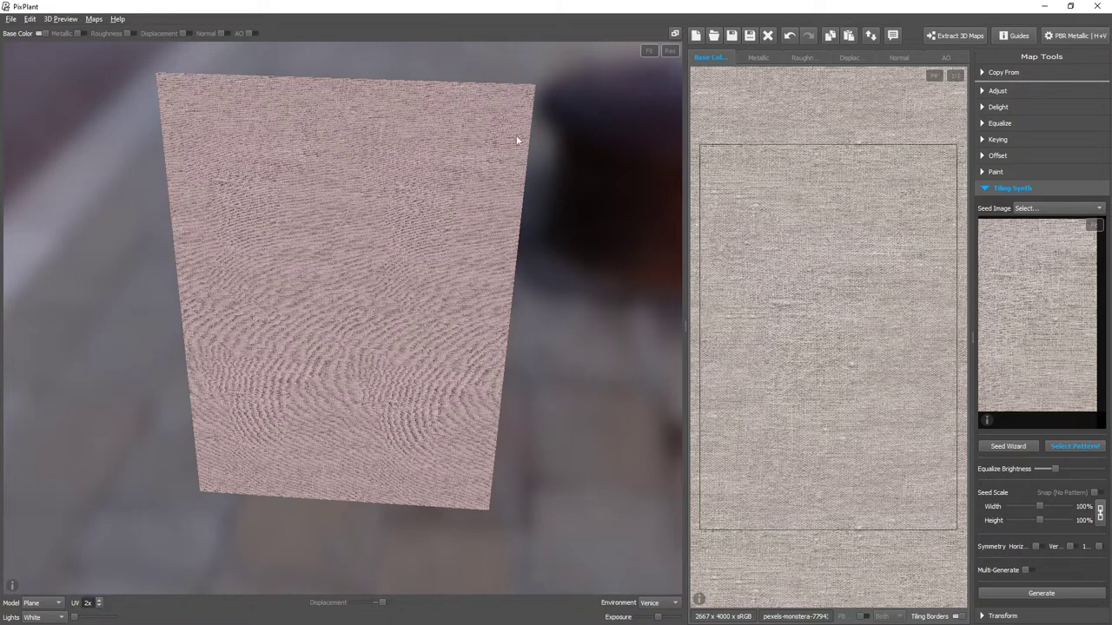
click(674, 50)
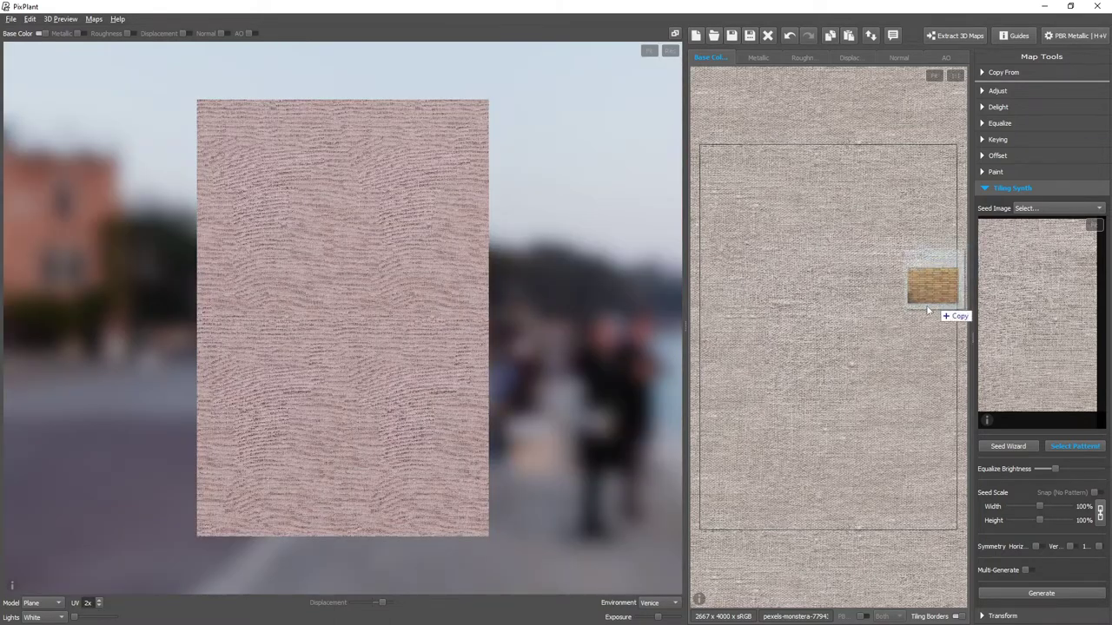
click(578, 330)
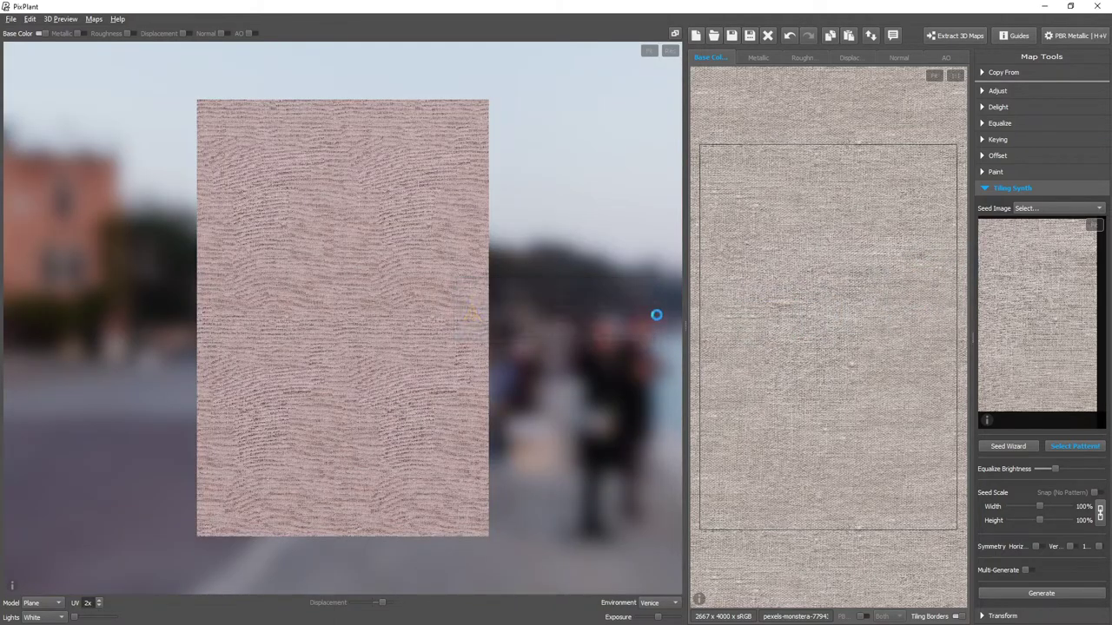
drag(650, 324, 424, 327)
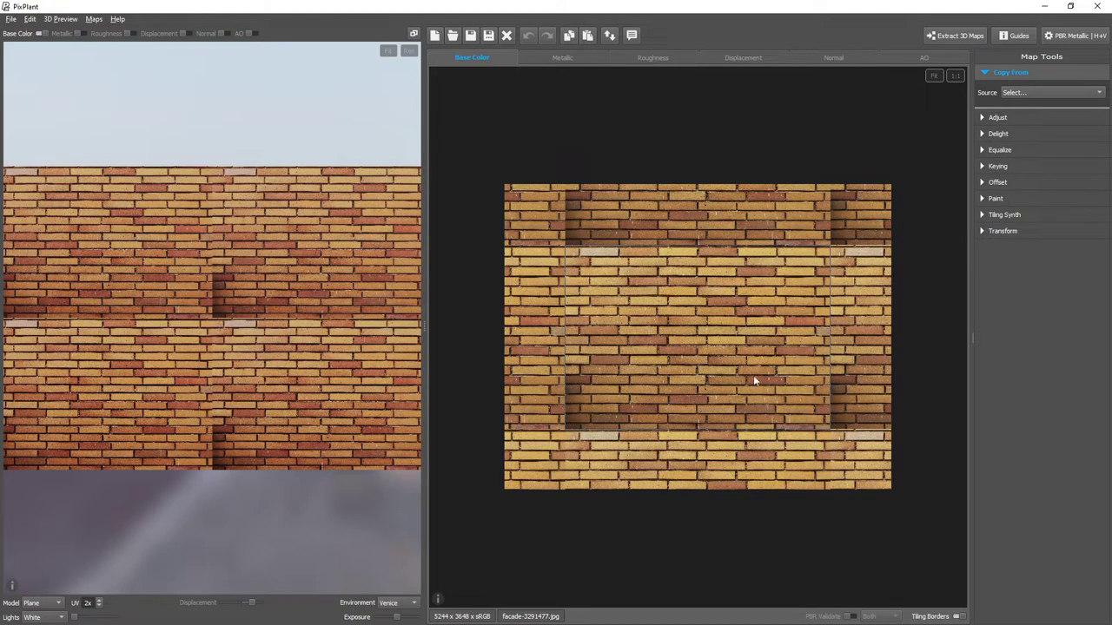
Seed Tiling Synth with the current brick map, mark a seed strip, and generate.
click(1049, 215)
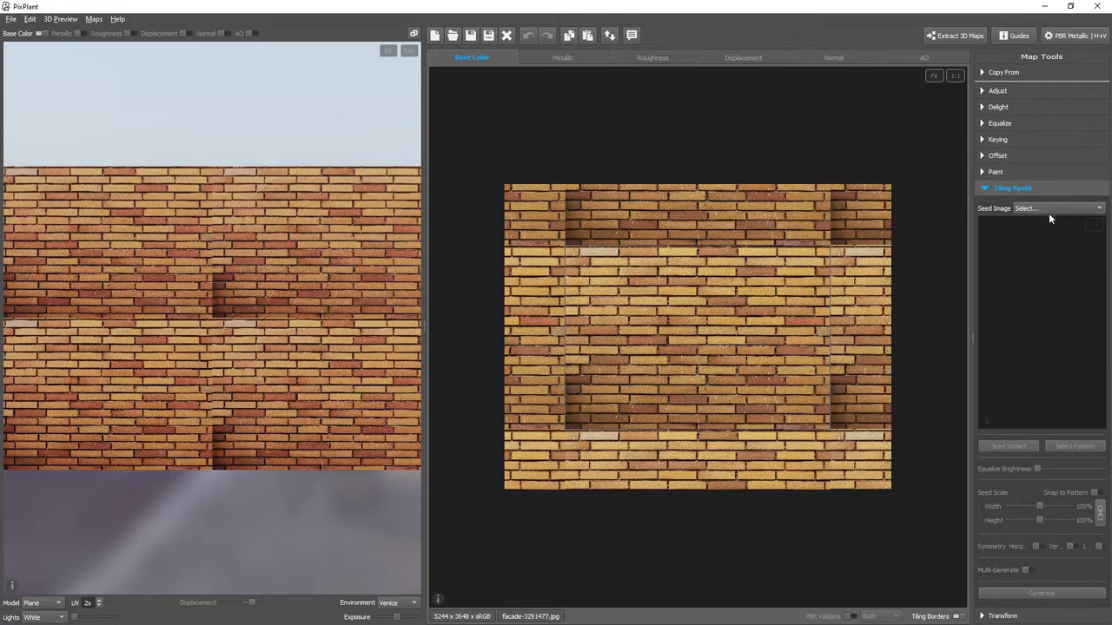
click(1048, 211)
click(1050, 222)
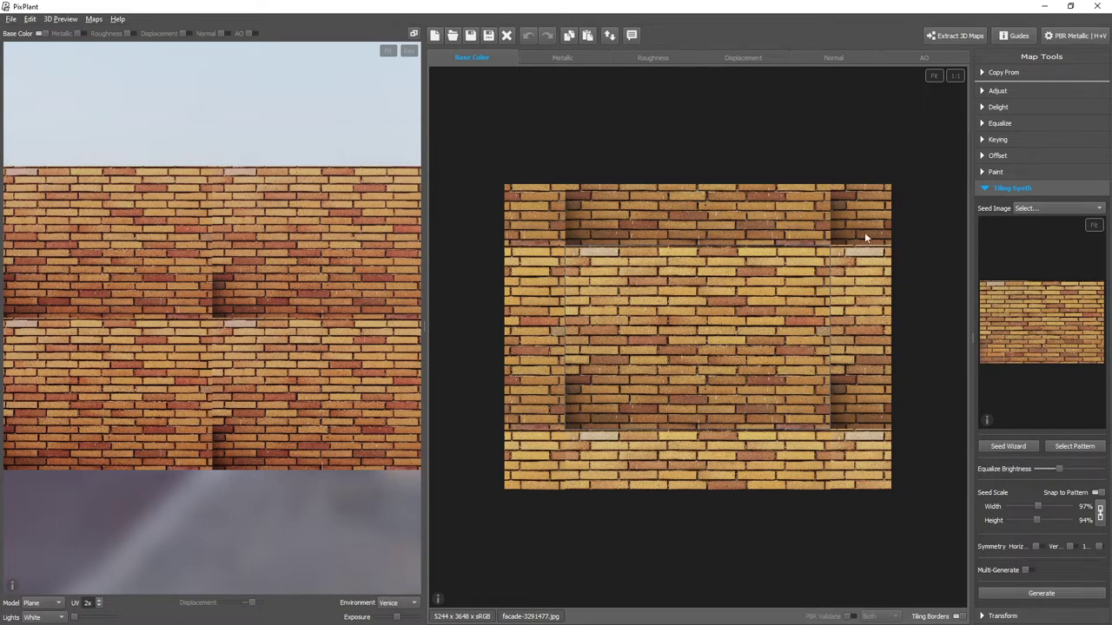
drag(783, 246, 860, 486)
click(1084, 594)
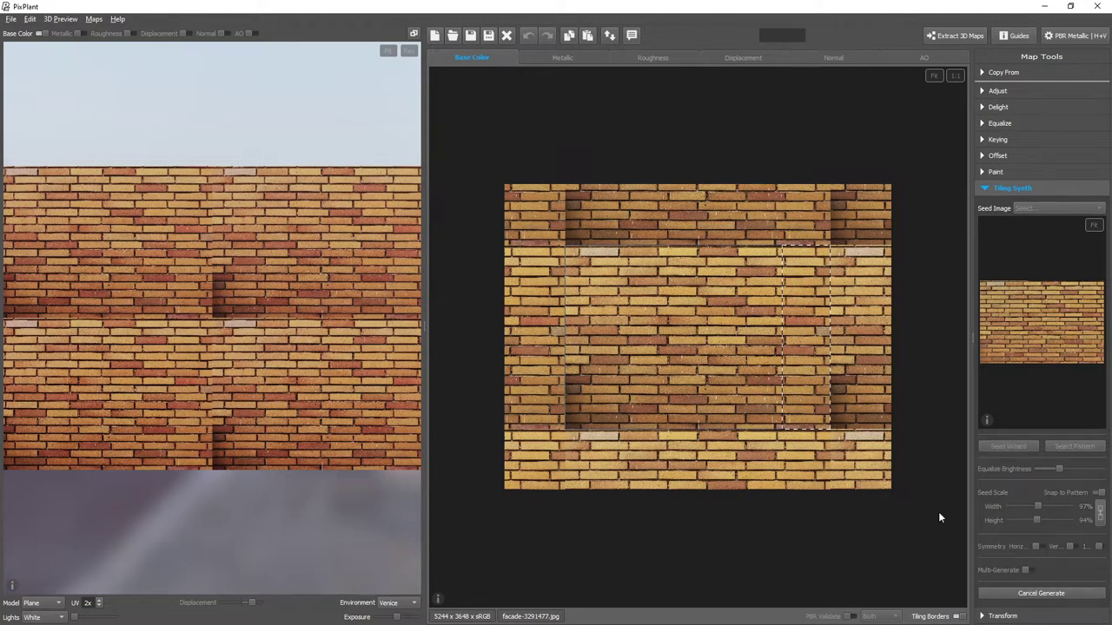
Zoom in on the brick result and run Tiling Synth Generate a second time.
scroll(877, 467, up, 2)
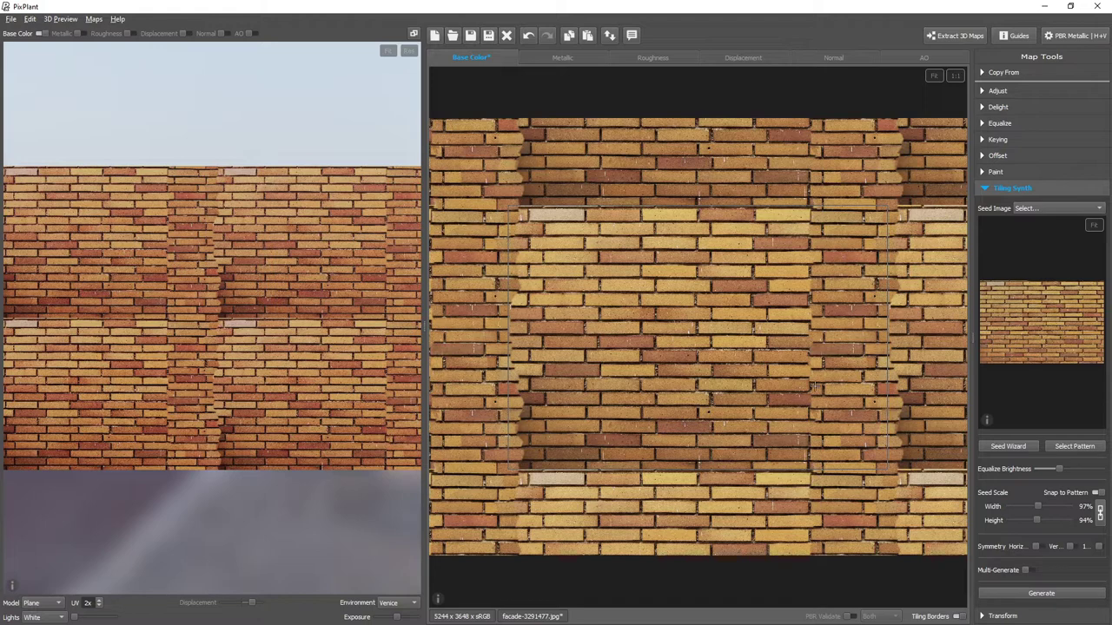
click(1093, 594)
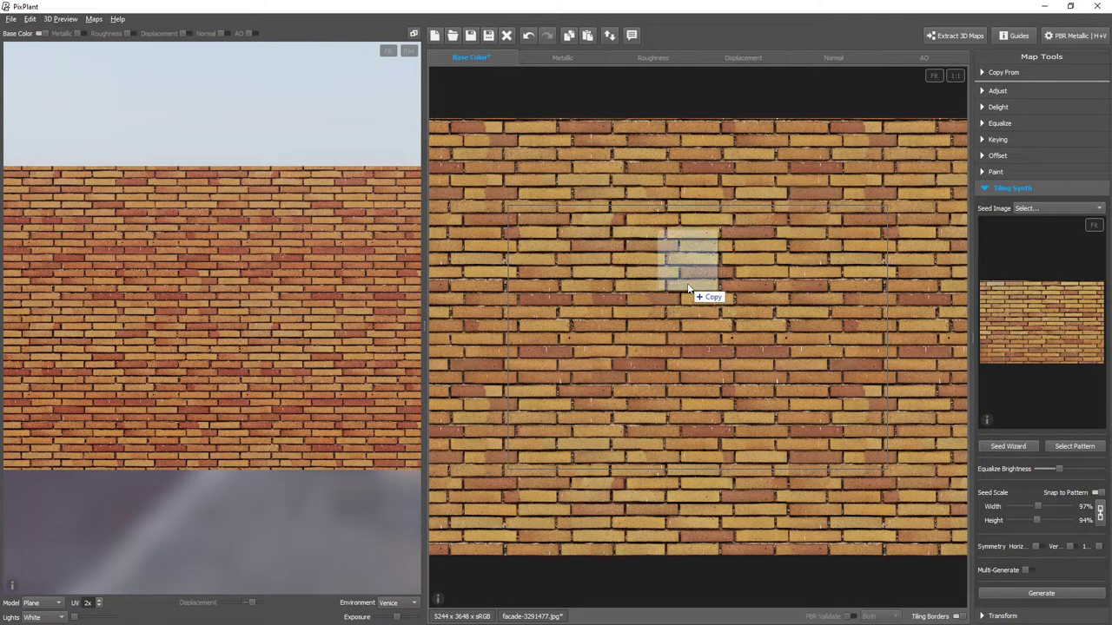
Load the white knit photo (2300 x 3445) without saving the brick map, and expand Tiling Synth.
click(695, 324)
click(578, 331)
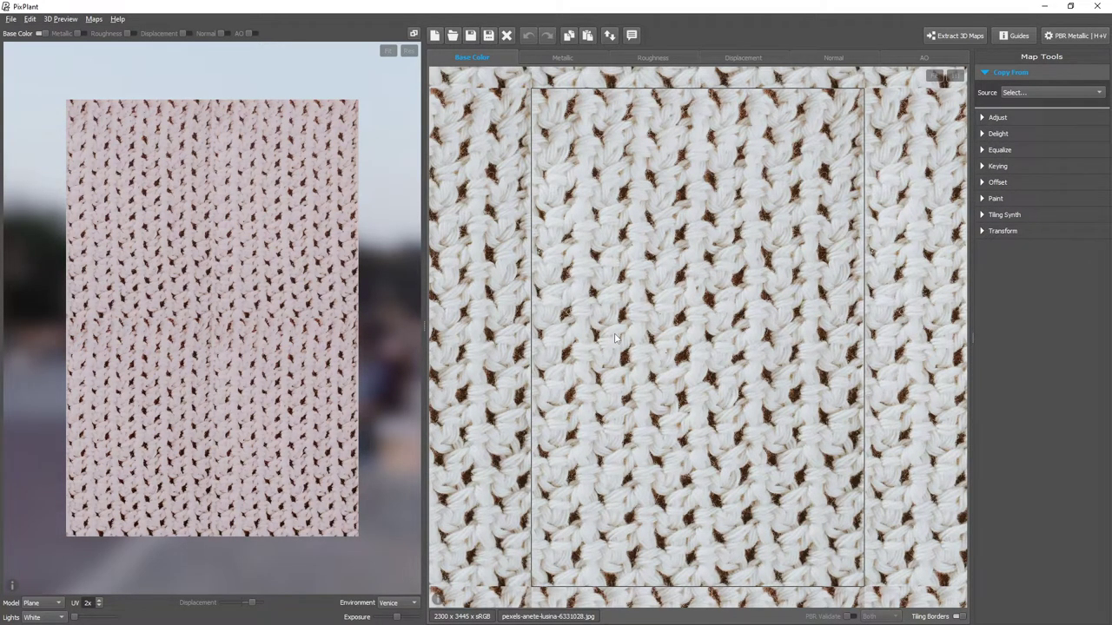
scroll(658, 314, down, 2)
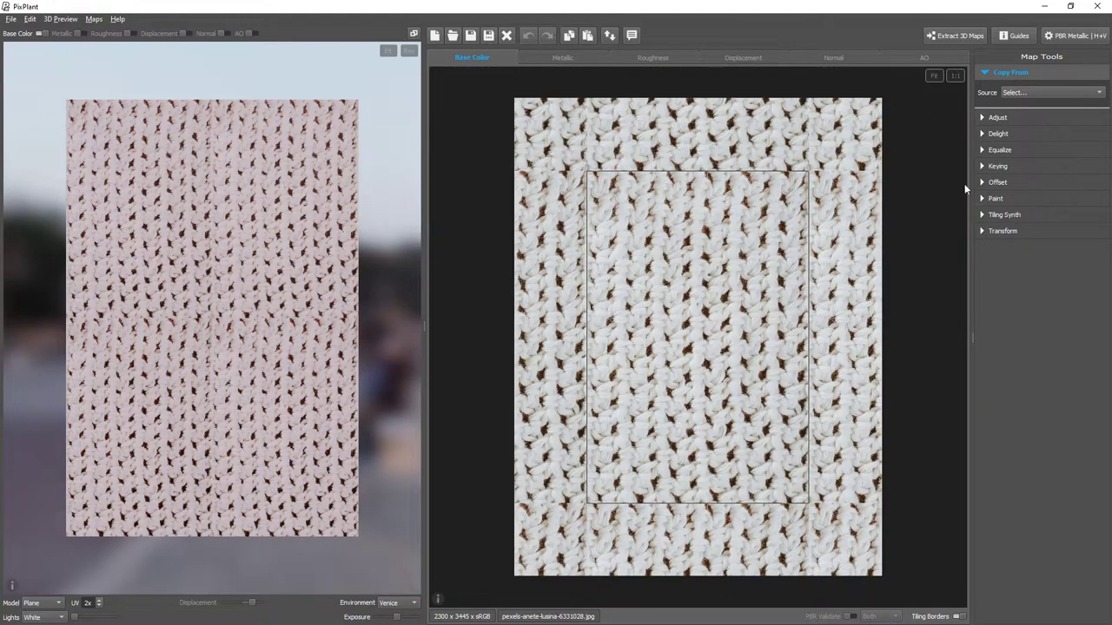
click(1059, 214)
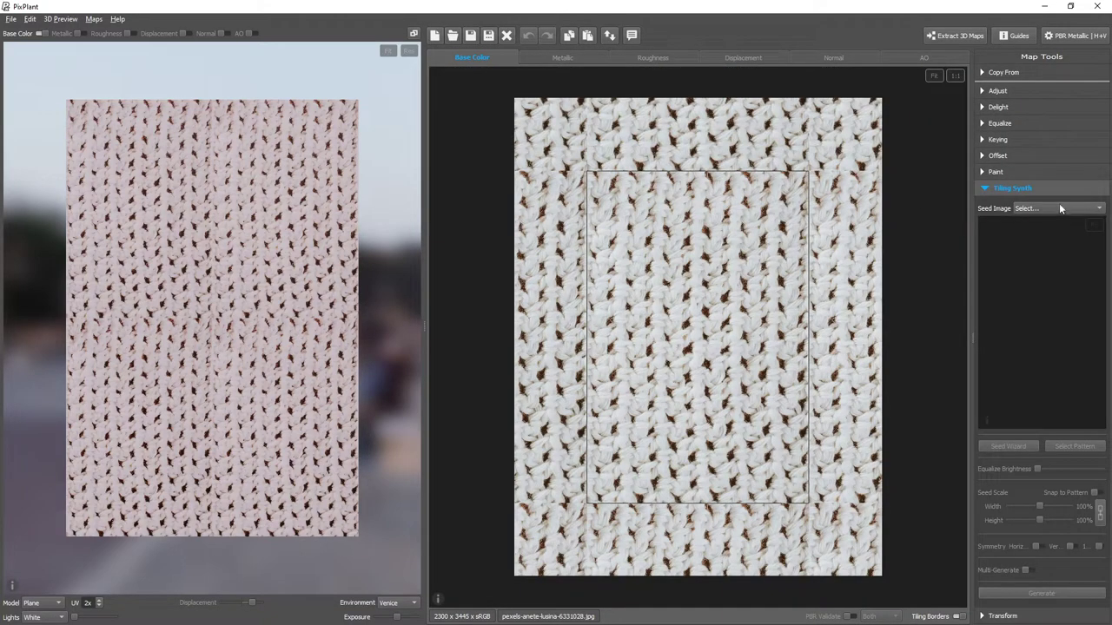
Seed Tiling Synth with the current knit map, mark a bottom strip, and generate twice.
click(1059, 208)
click(1028, 221)
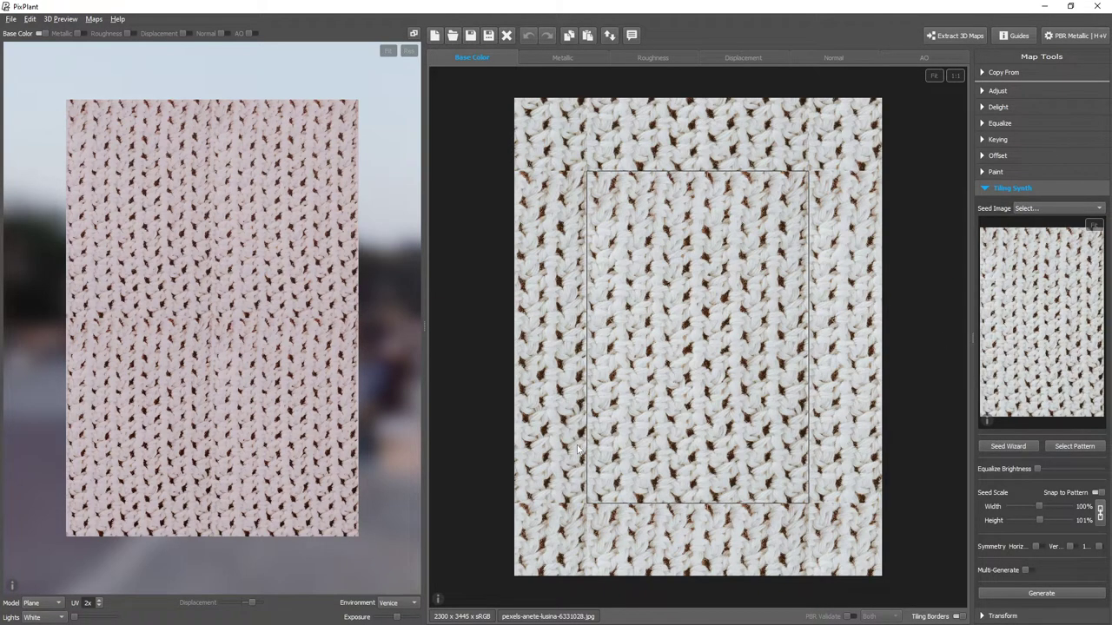
drag(580, 448, 881, 542)
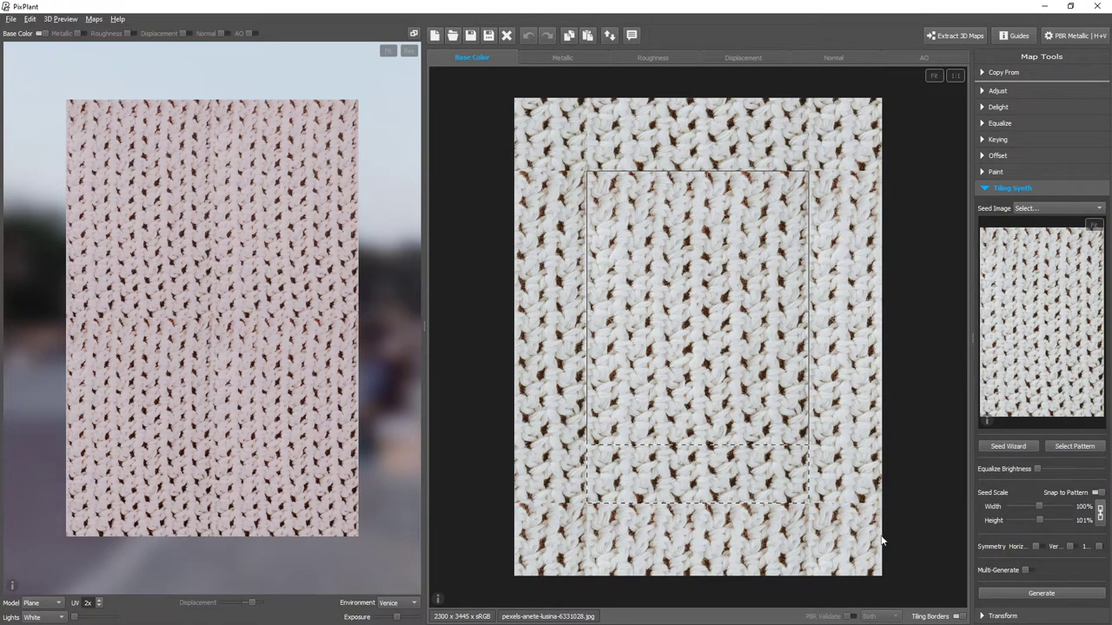
click(1065, 594)
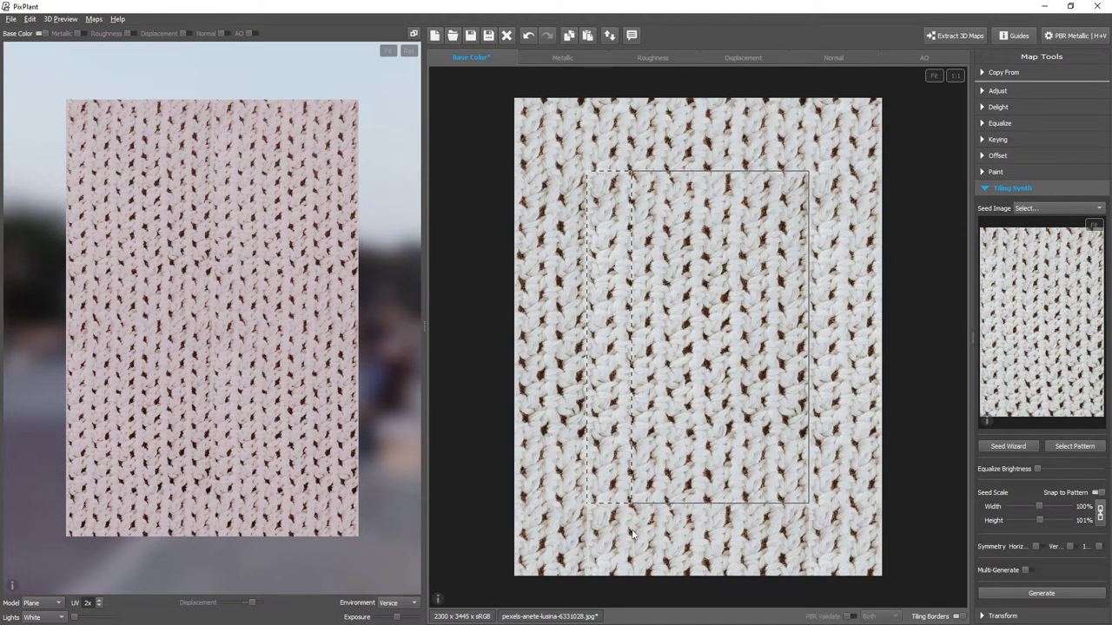
click(1041, 593)
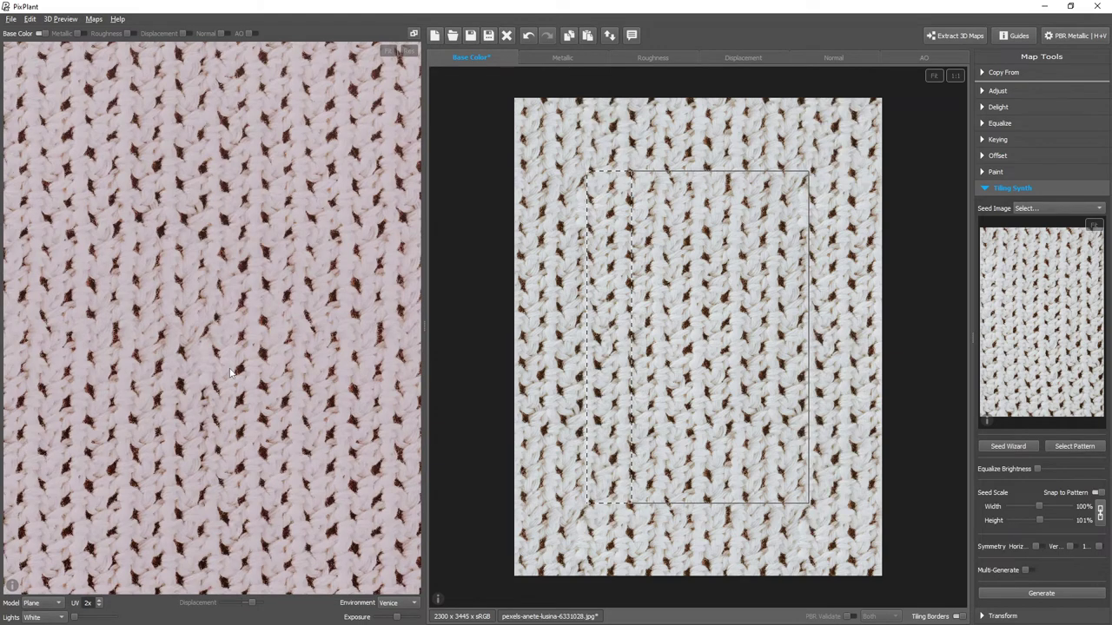
scroll(230, 372, down, 3)
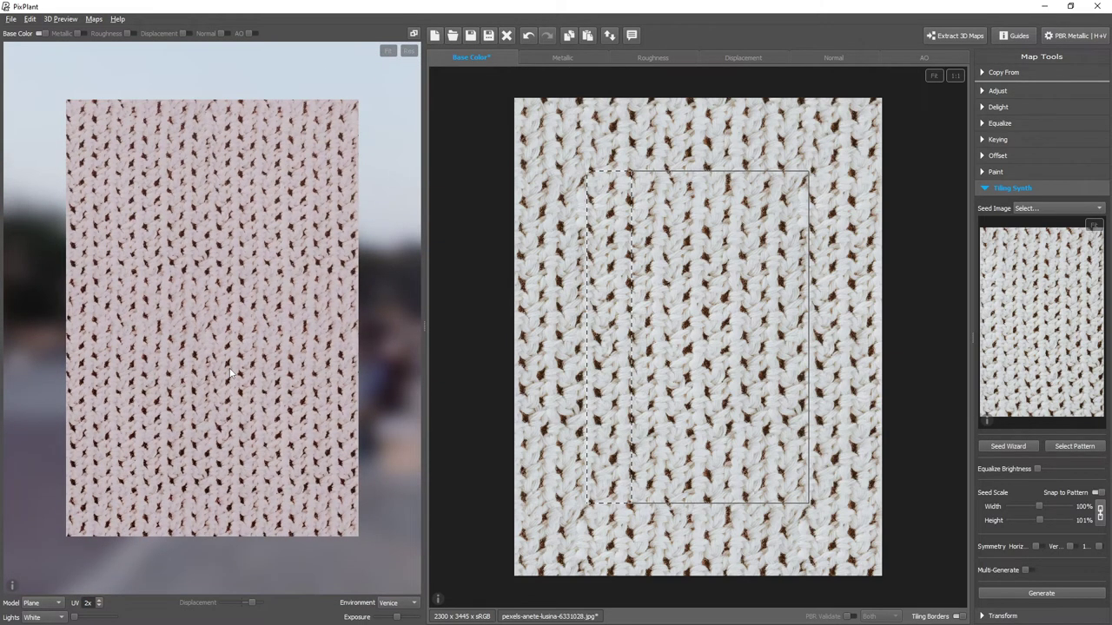